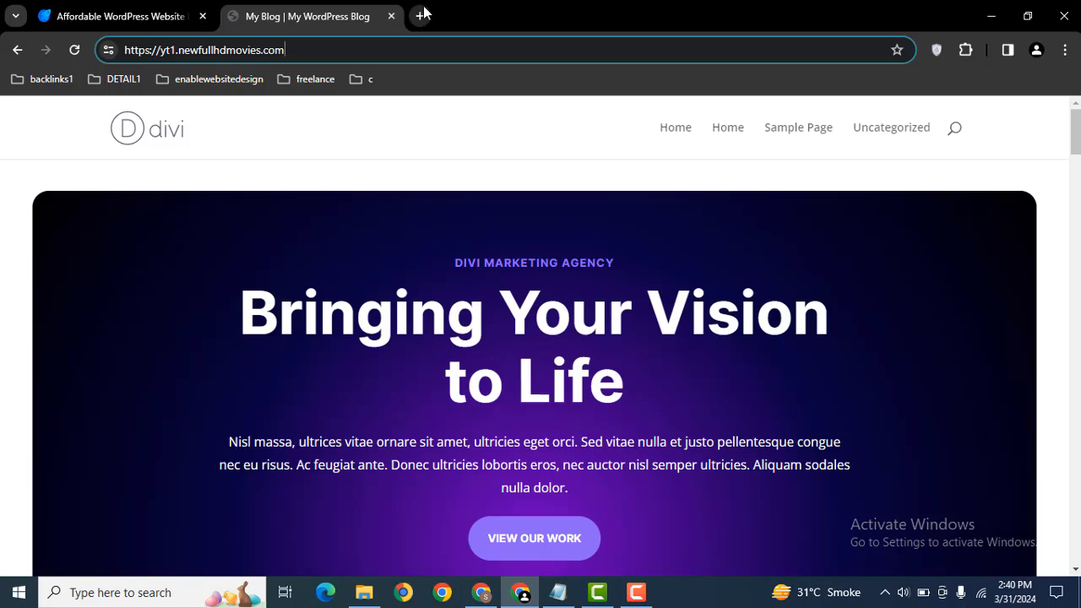
Step: Open the site's WordPress dashboard at yt1.newfullhdmovies.com/wp-admin/ in a new tab
left_click(420, 15)
type("https://yt1.newfullhdmovies.com/")
key("Down")
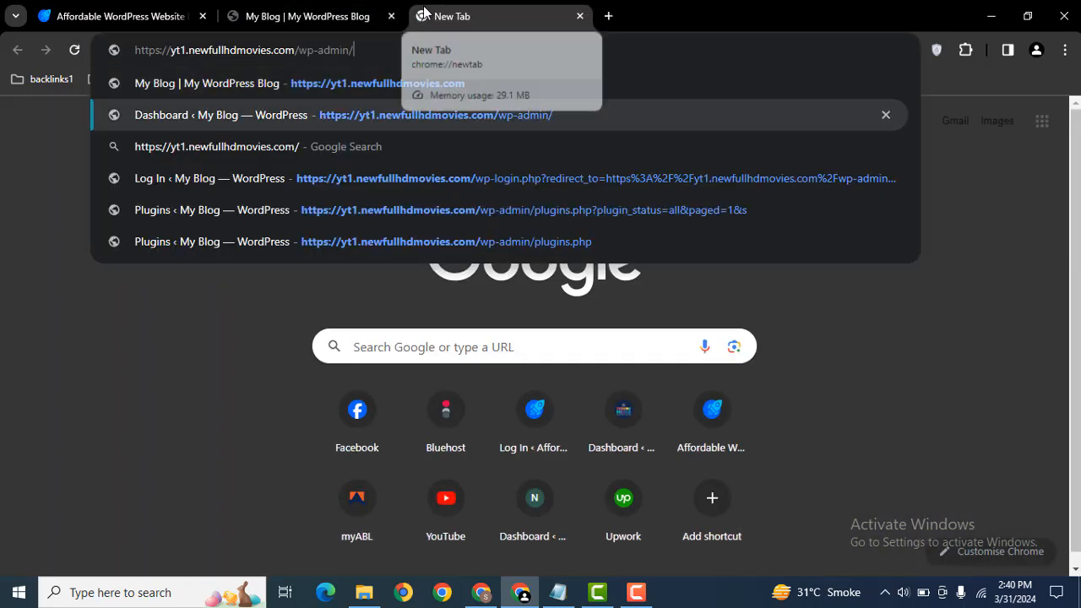
key("Return")
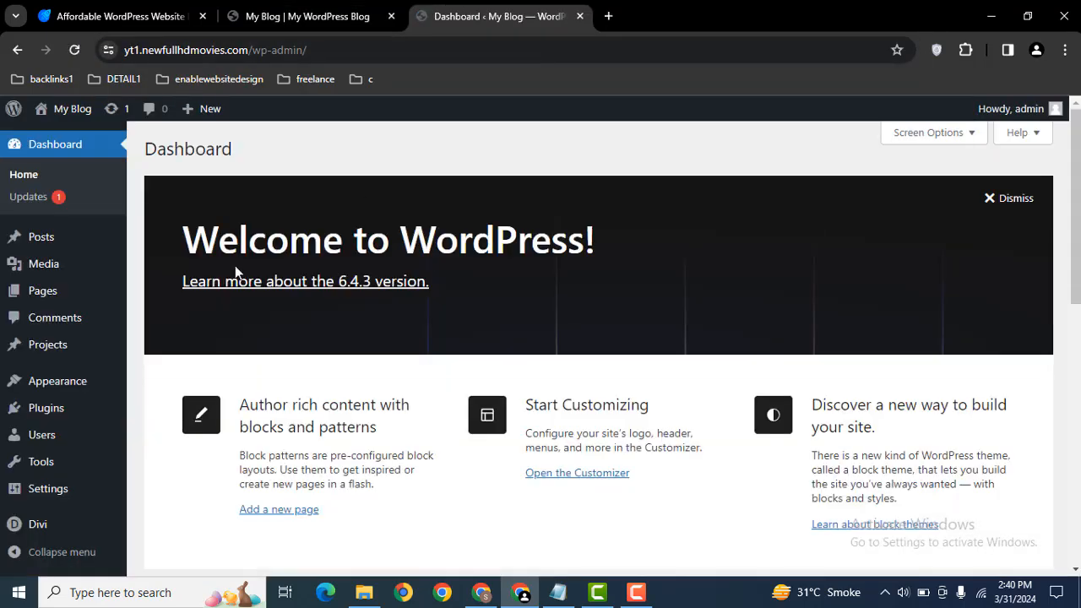
Step: Open the page for adding new plugins in a separate tab and switch to it
mouse_move(45, 408)
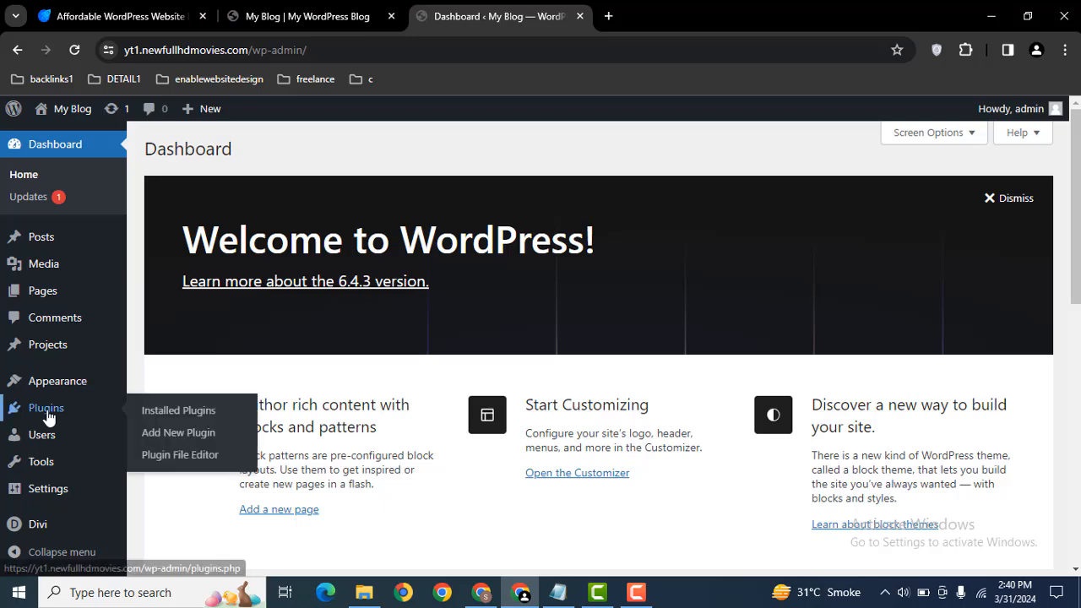
middle_click(165, 435)
left_click(655, 8)
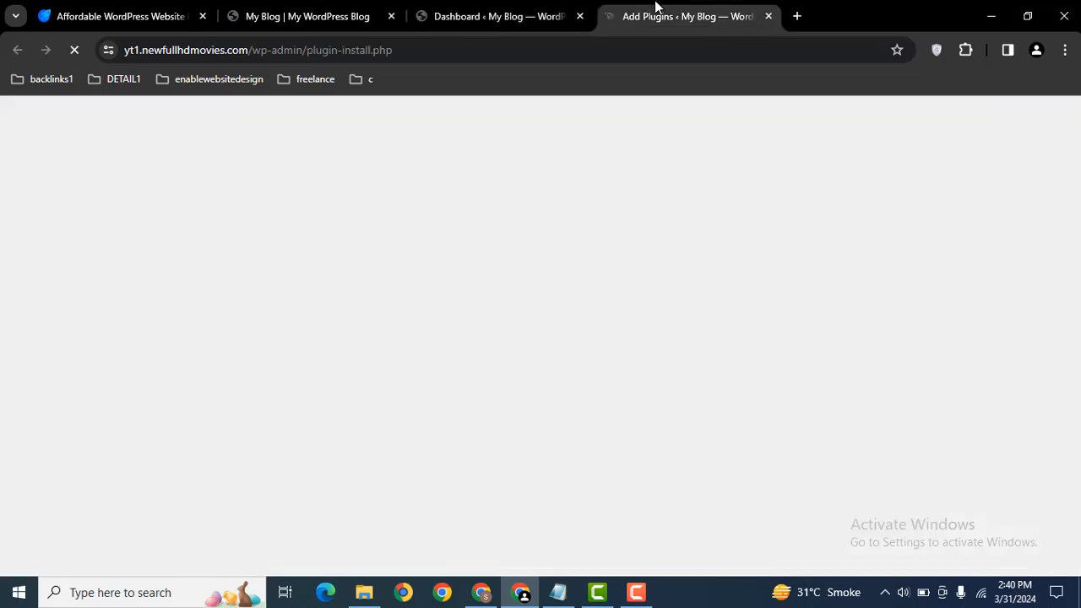
Step: Search the plugins for "Divi", then install and activate Supreme Modules Lite – Divi Theme, Extra Theme and Divi Builder
left_click(893, 201)
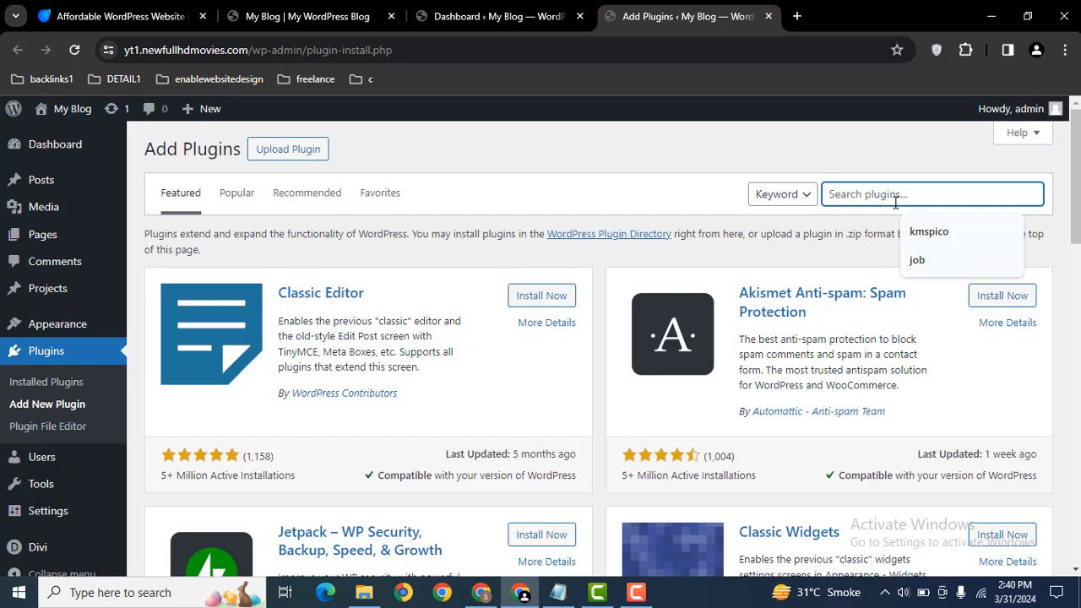
type("Div")
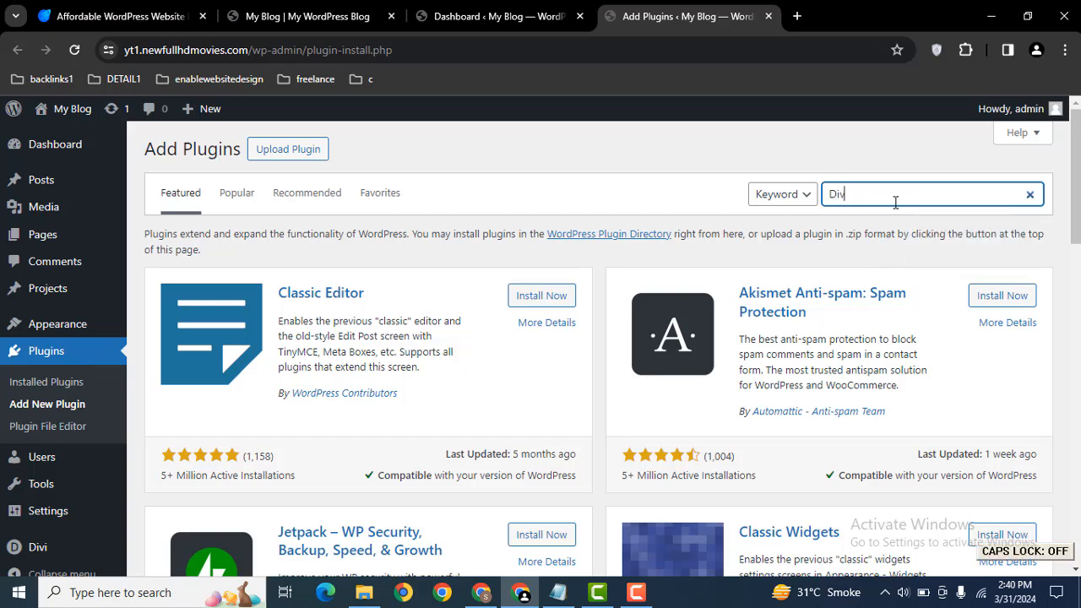
type("i")
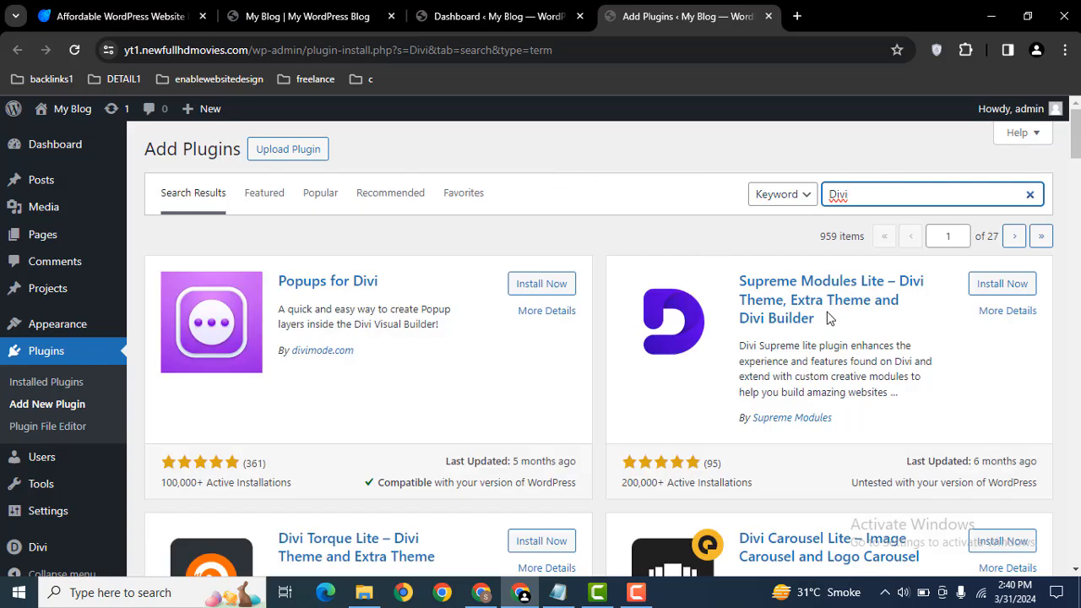
left_click(1003, 287)
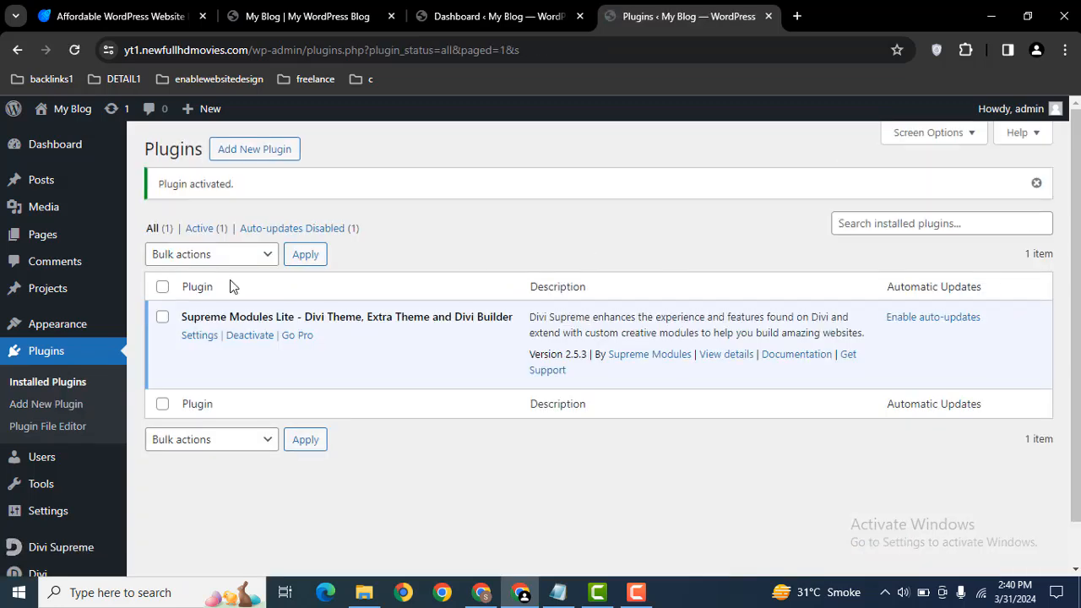
Step: From the list of all pages, open the Home page's live view and its Divi editor in new tabs
mouse_move(58, 243)
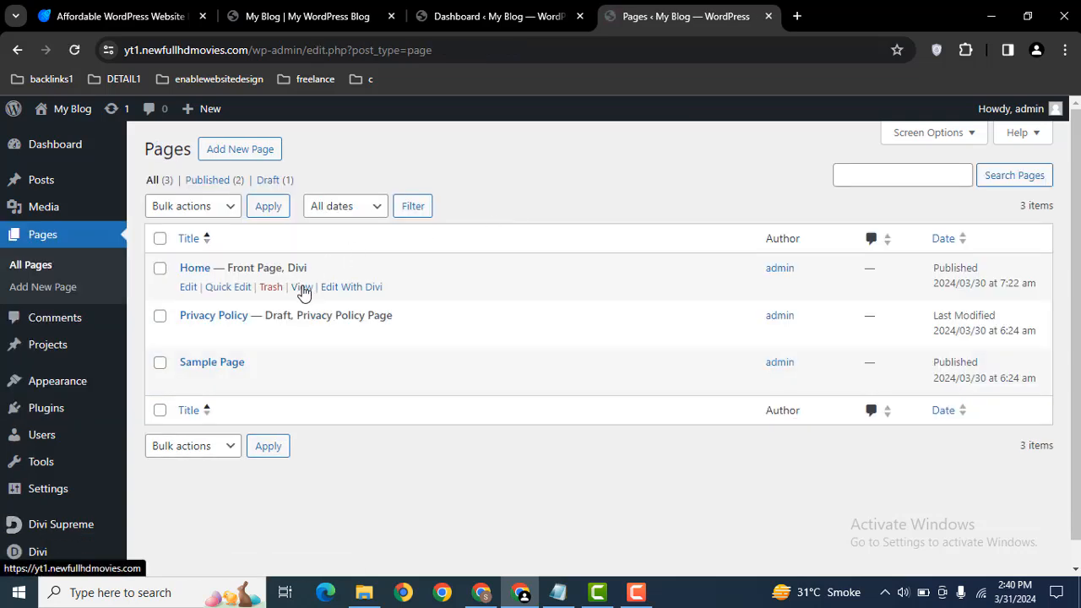
left_click(302, 287)
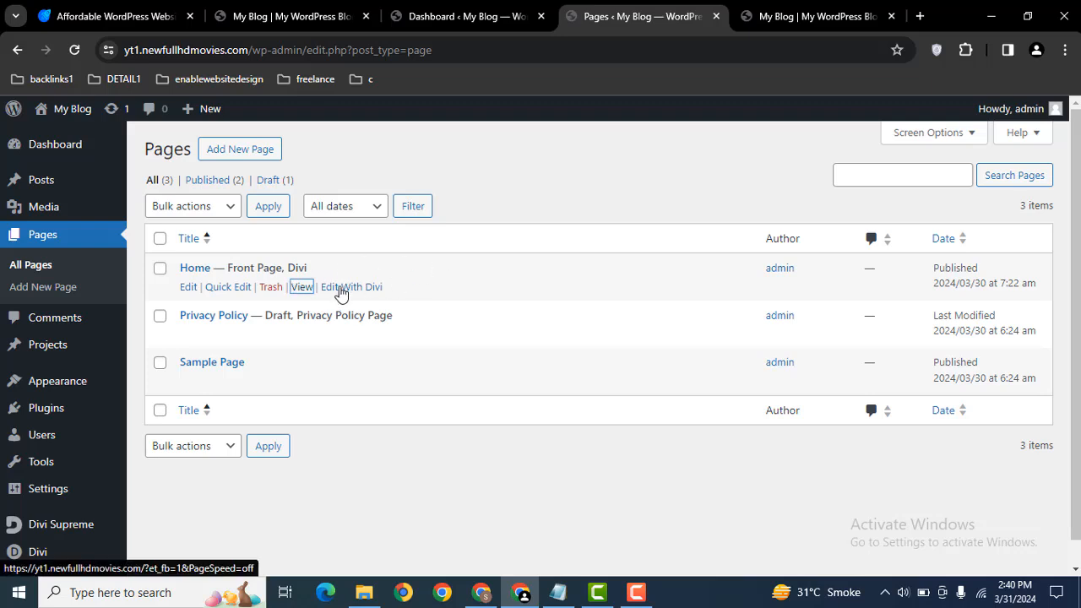
left_click(350, 287)
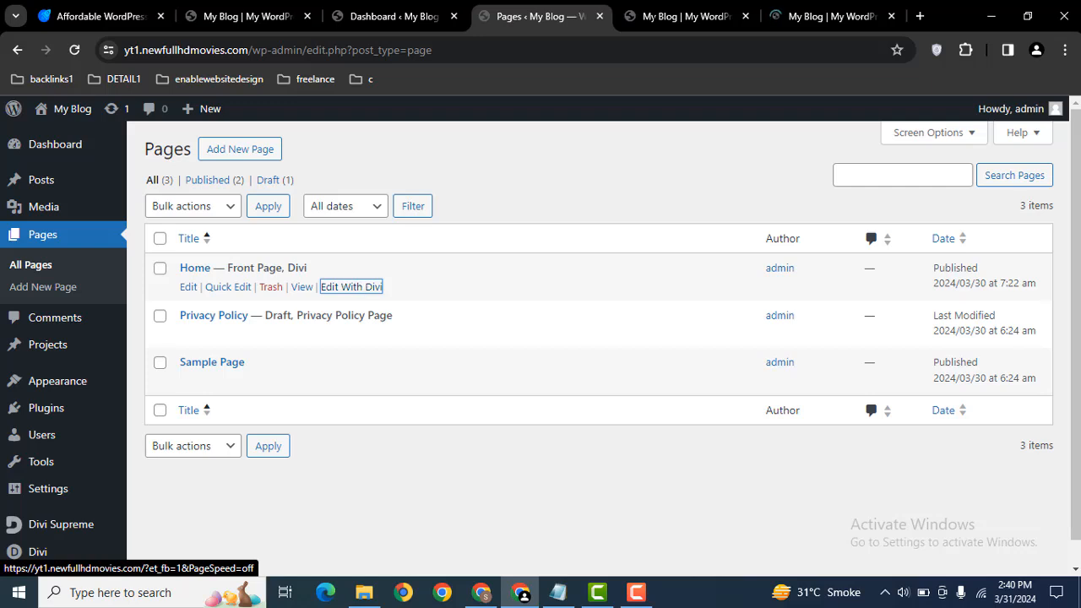
Step: Look over the live Home page and switch to the tab with its Divi Visual Builder
left_click(680, 8)
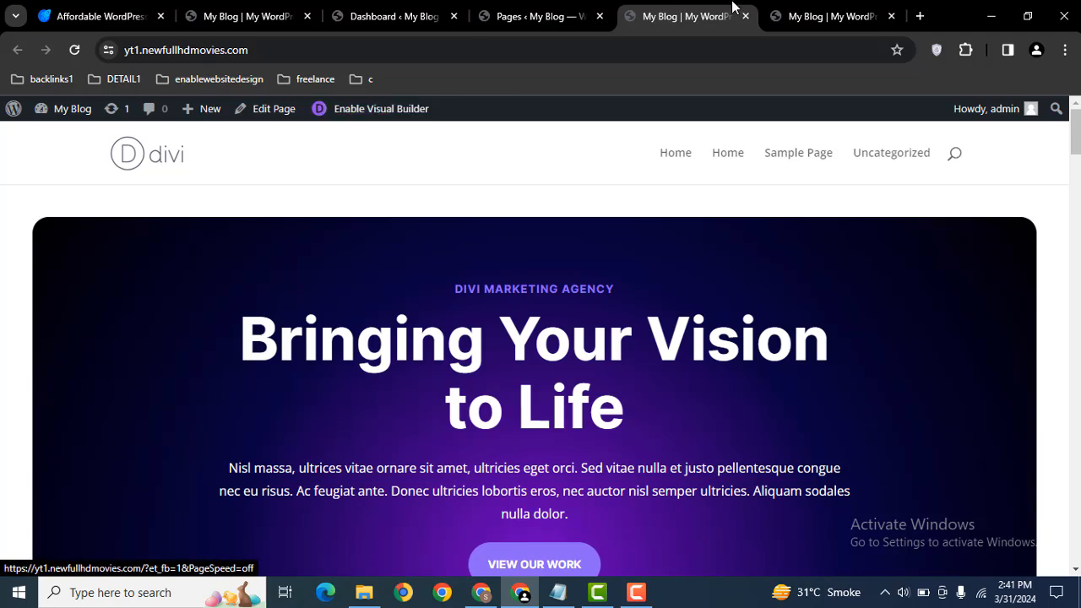
left_click(789, 8)
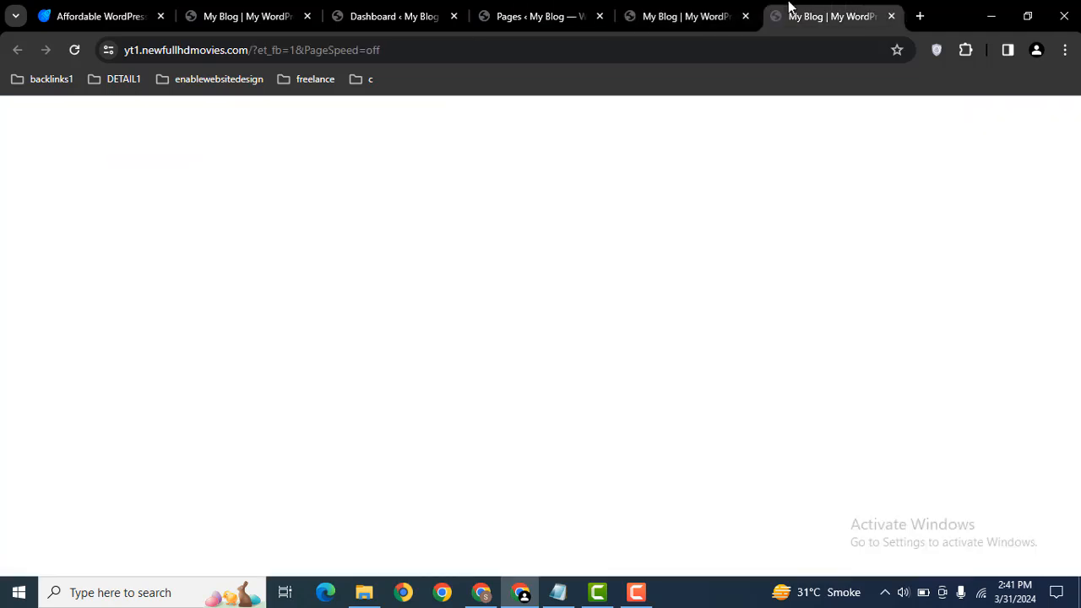
left_click(672, 10)
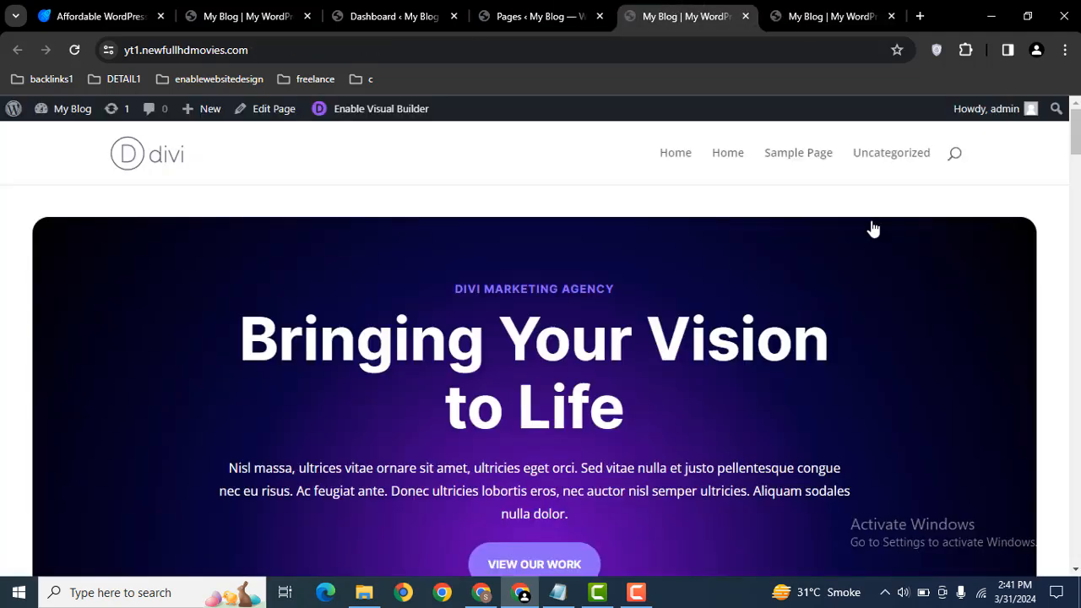
scroll(1072, 127, "down", 4)
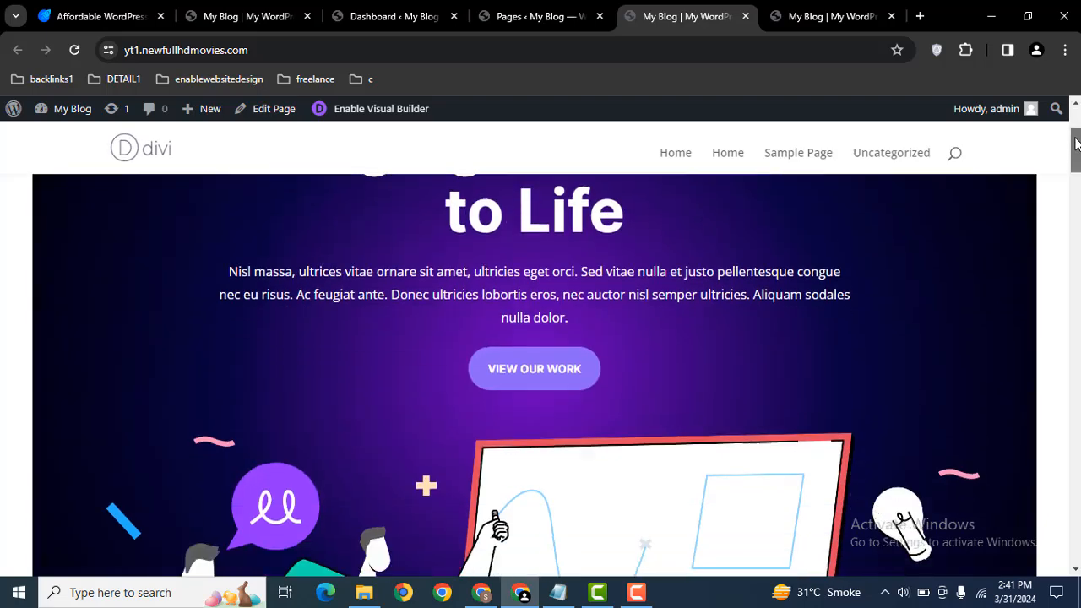
scroll(1068, 102, "up", 4)
left_click(803, 9)
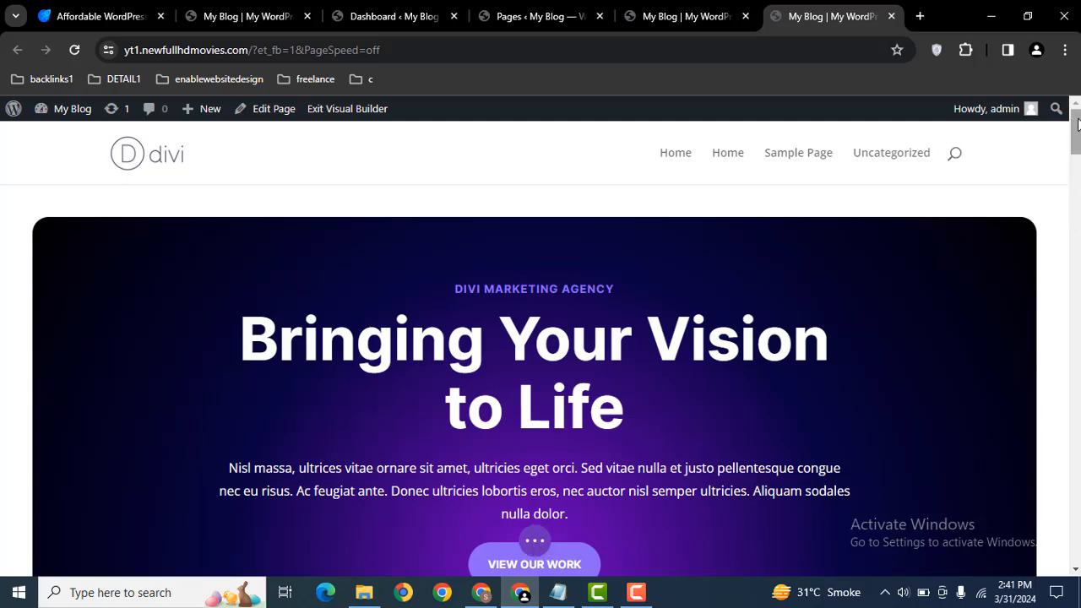
Step: Insert a regular section with a row of two equal columns above the "Let's Turn Ideas Into Results" section
left_click_drag(1078, 125, 1078, 243)
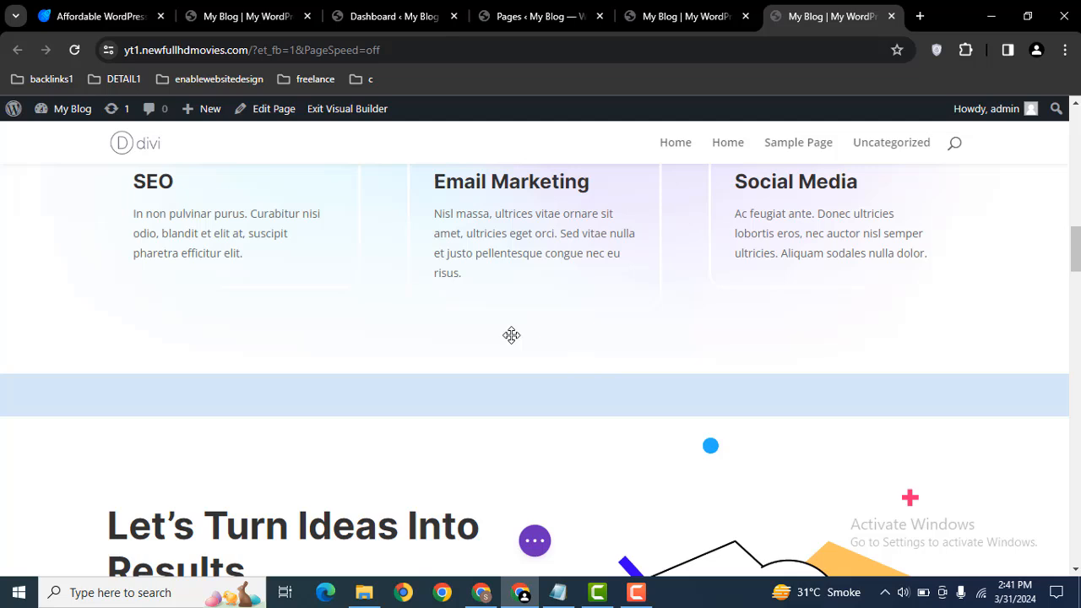
left_click(535, 382)
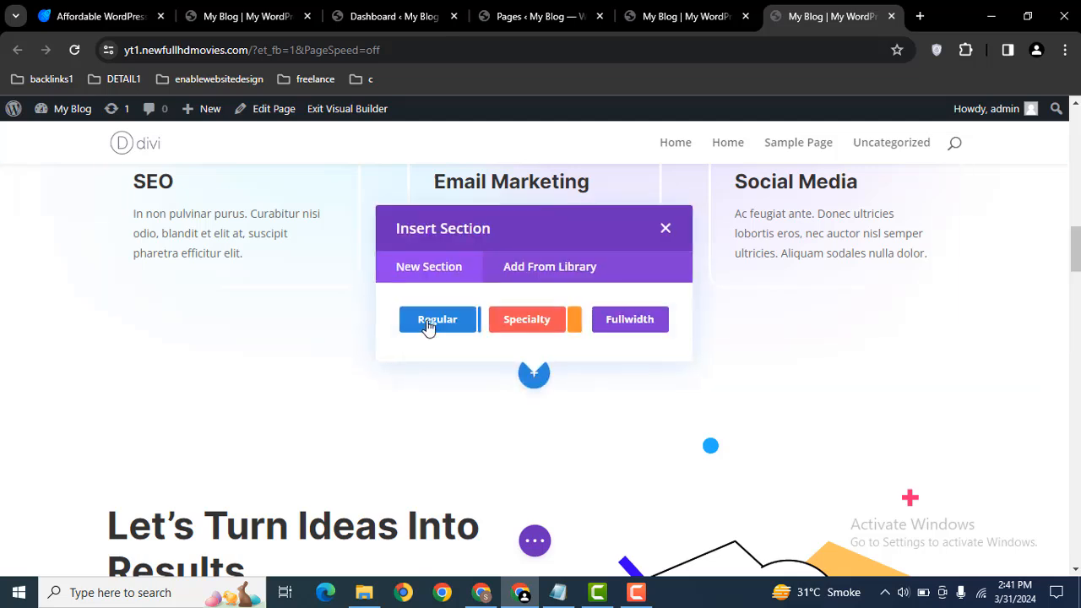
left_click(428, 324)
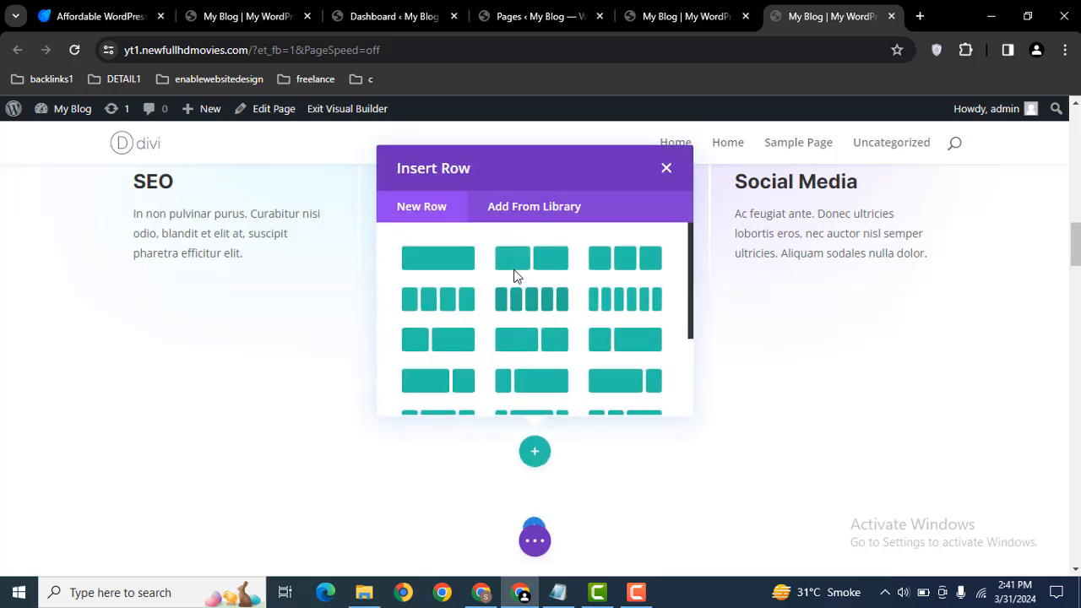
left_click(531, 257)
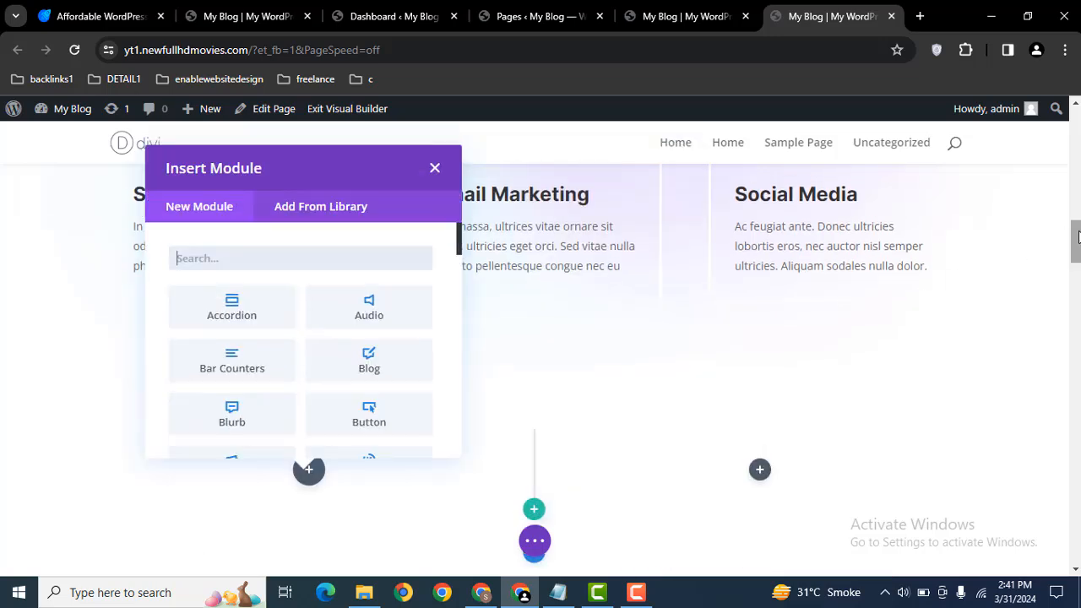
left_click_drag(1076, 242, 1077, 256)
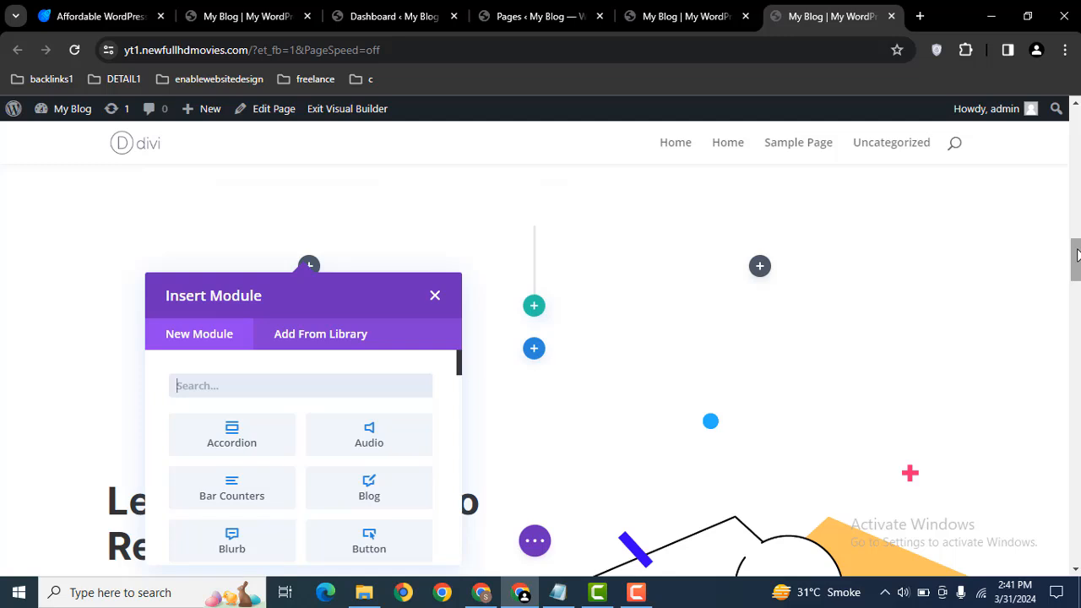
type("flip")
left_click(1039, 266)
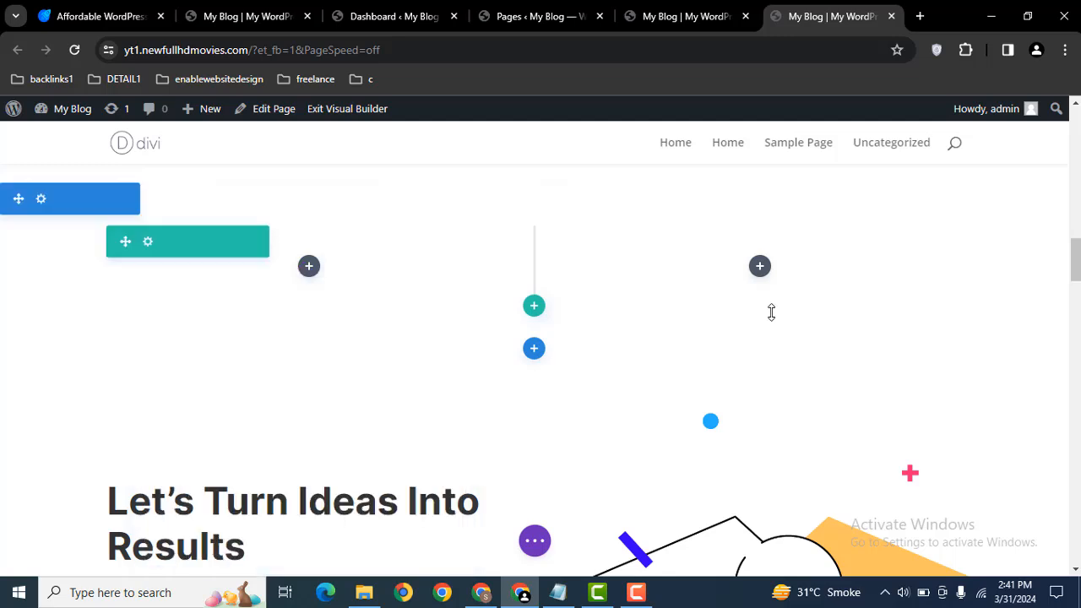
Step: Find modules matching "fli", insert Supreme Flipbox in the new row's first column, and move its settings window off that column
left_click(313, 274)
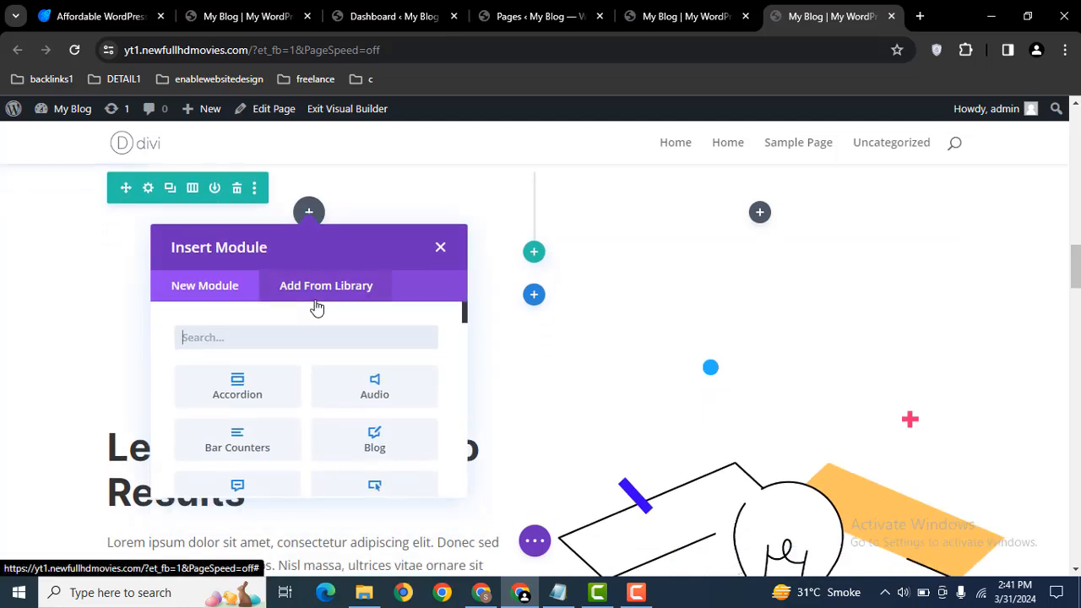
type("fli")
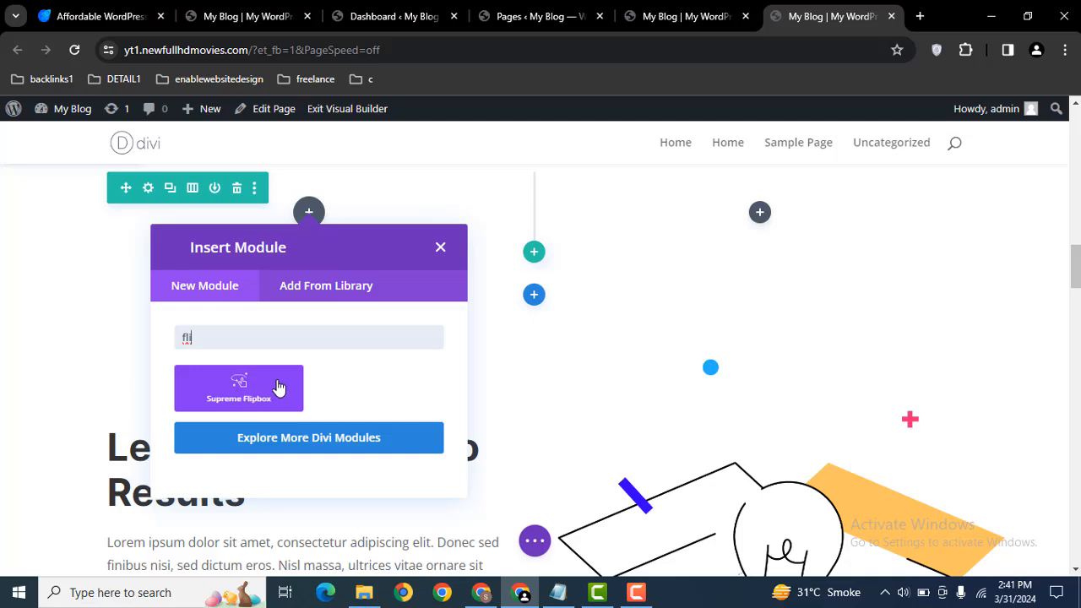
left_click(266, 385)
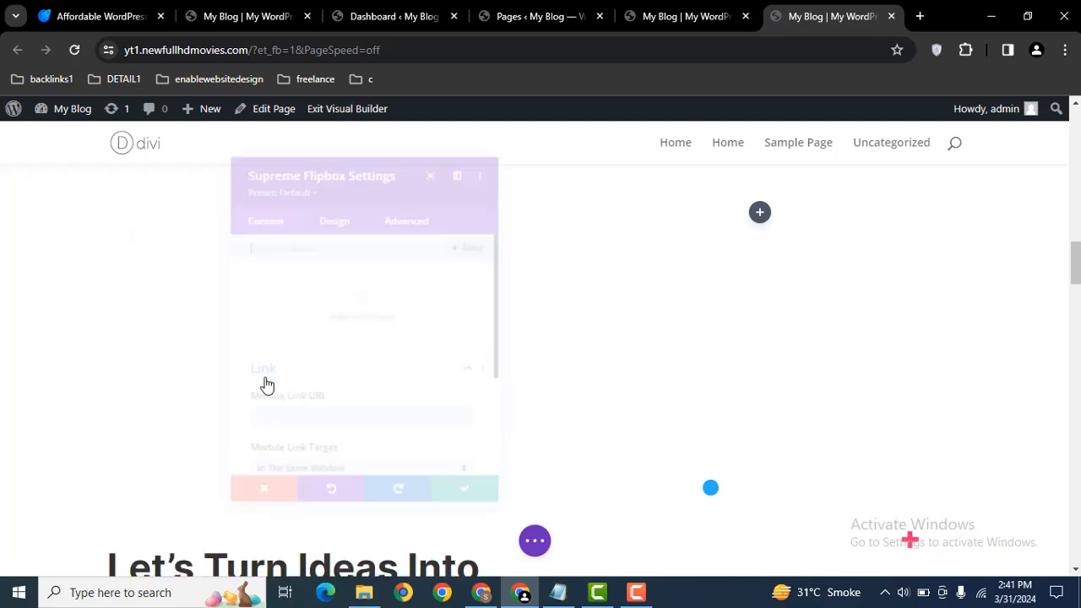
left_click_drag(334, 146, 777, 148)
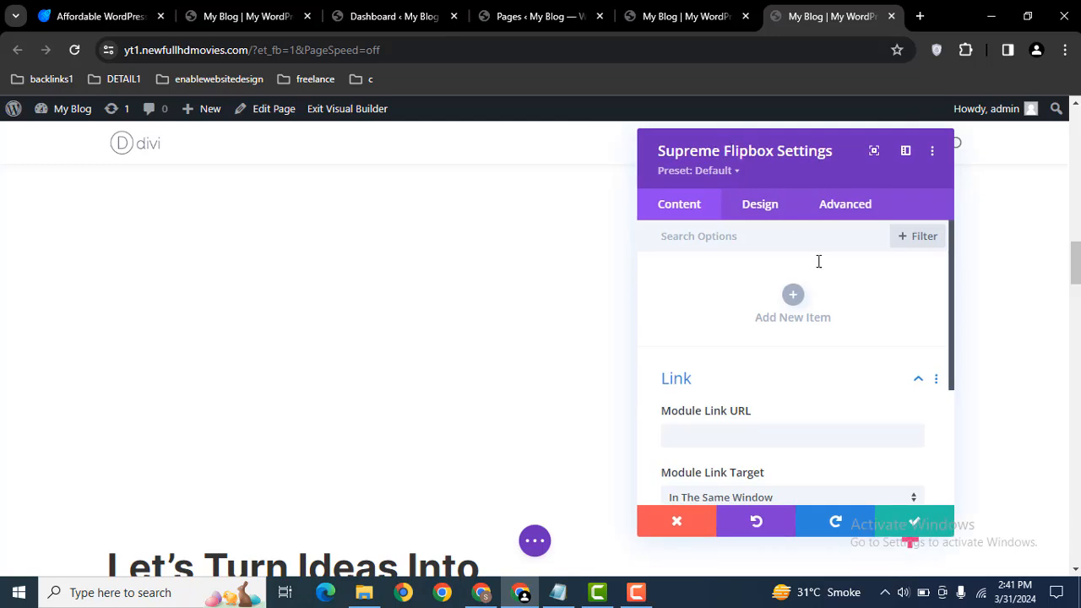
Step: Add a first flipbox item using the fifth media library image, the large white yacht on blue water, and save the item
left_click(791, 297)
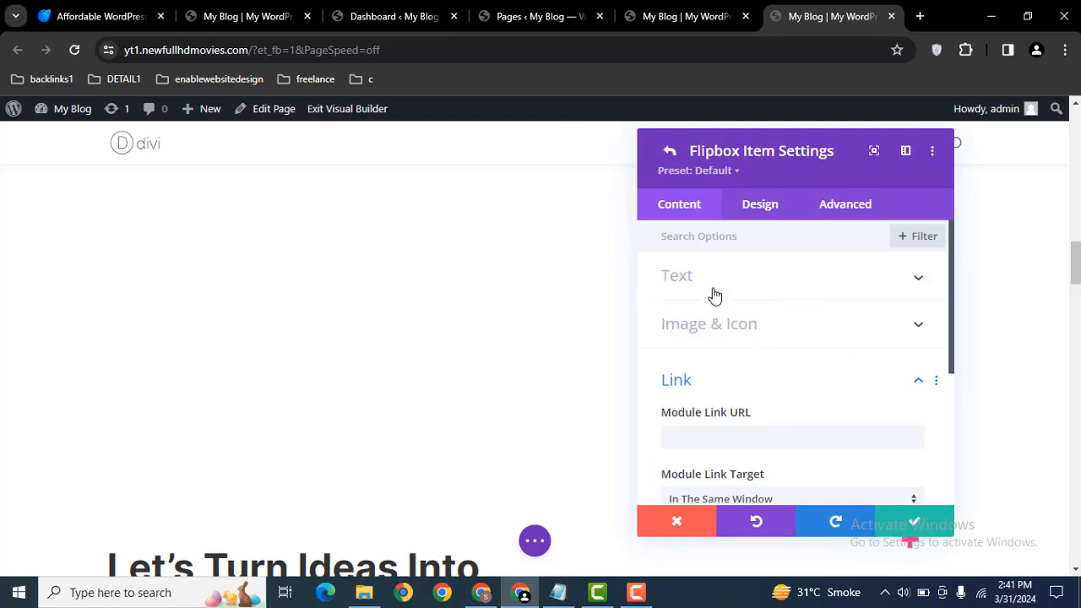
left_click(725, 340)
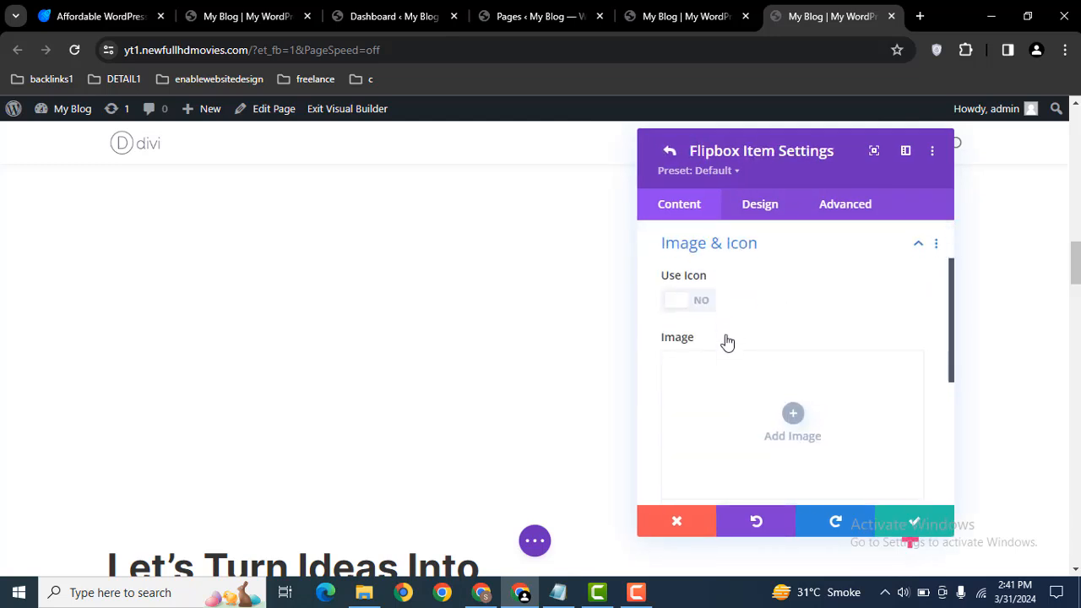
left_click(789, 413)
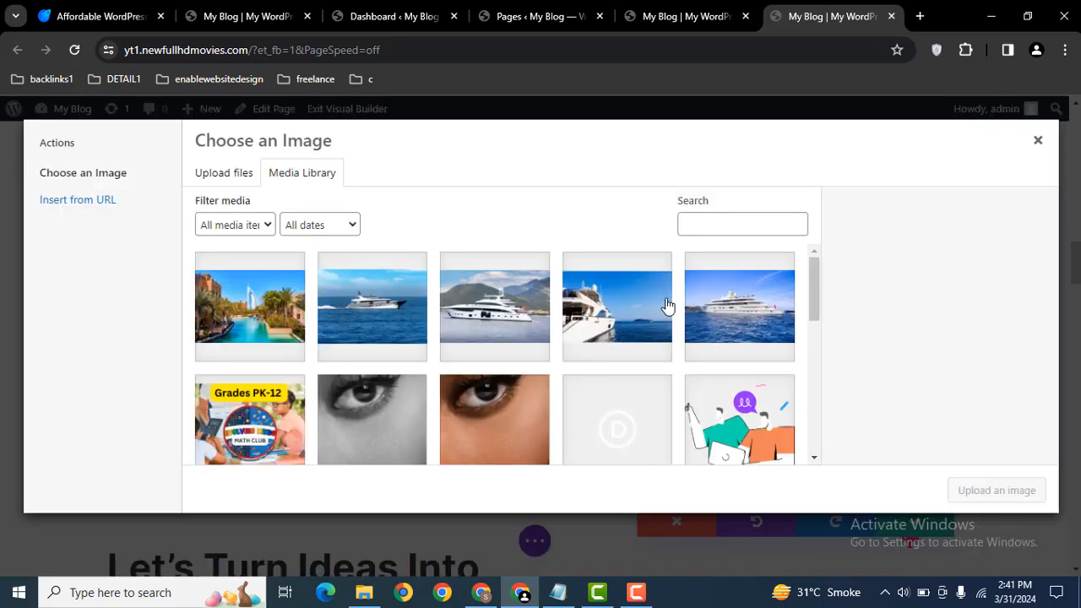
left_click(720, 305)
left_click(966, 494)
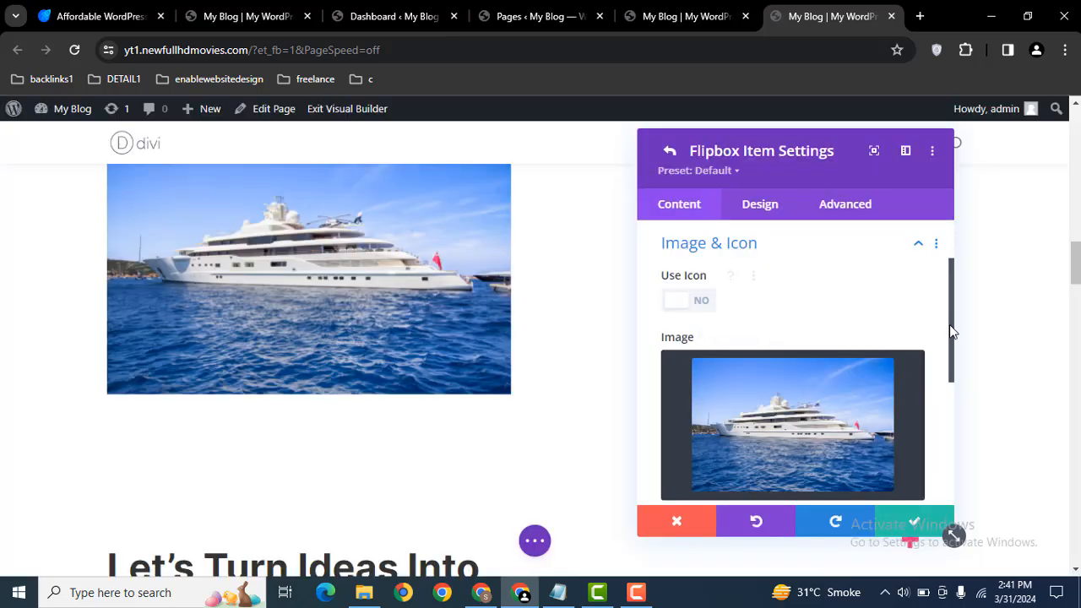
left_click_drag(950, 329, 949, 404)
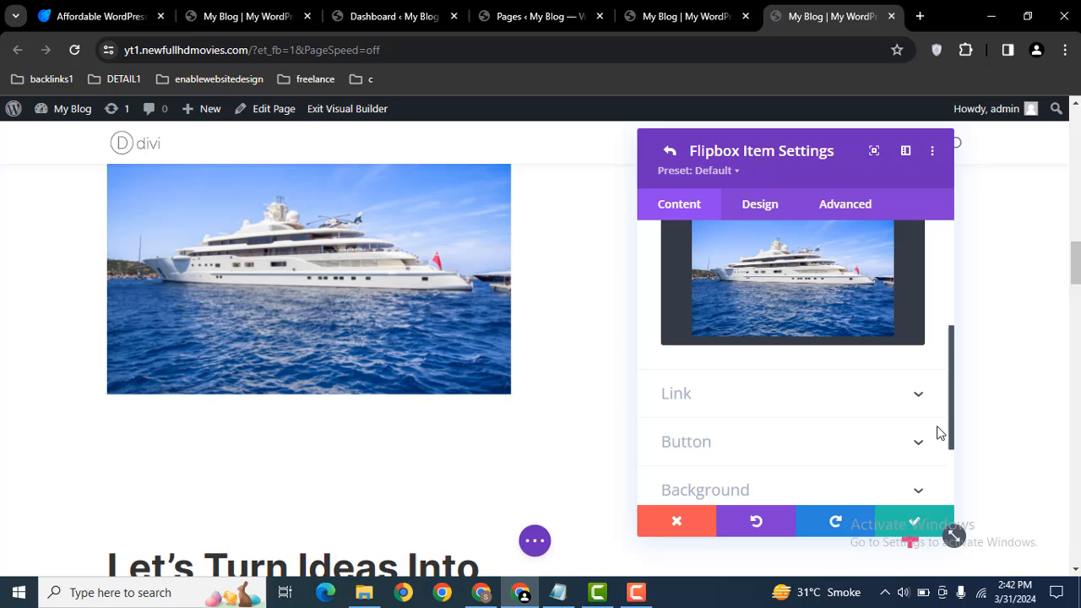
left_click(914, 522)
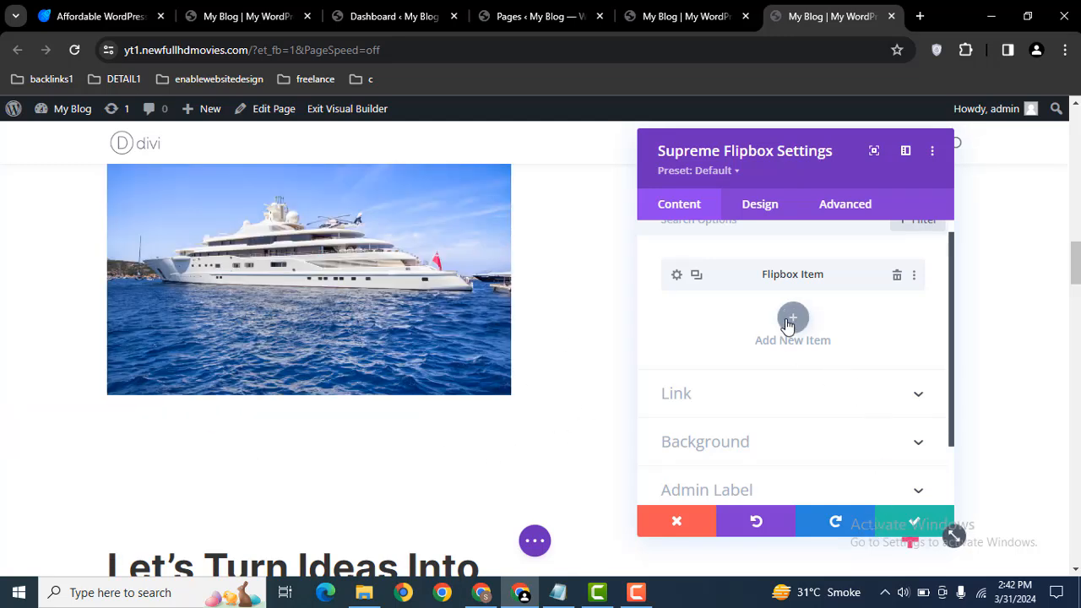
Step: Add a second flipbox item and give it the media library image 3.jpg, the white yacht in front of mountains
left_click(792, 319)
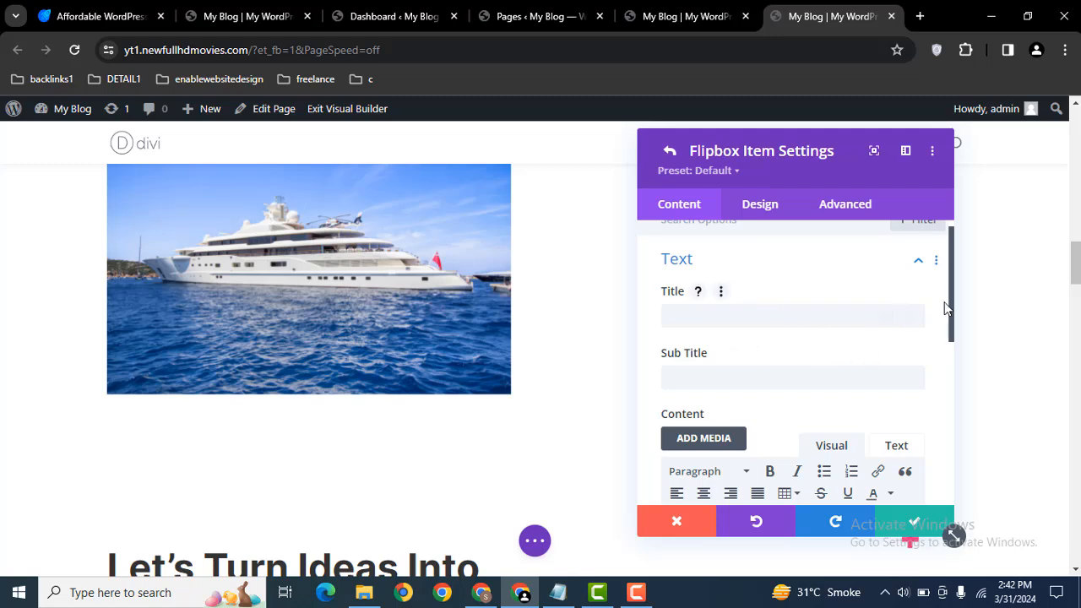
left_click_drag(950, 315, 954, 406)
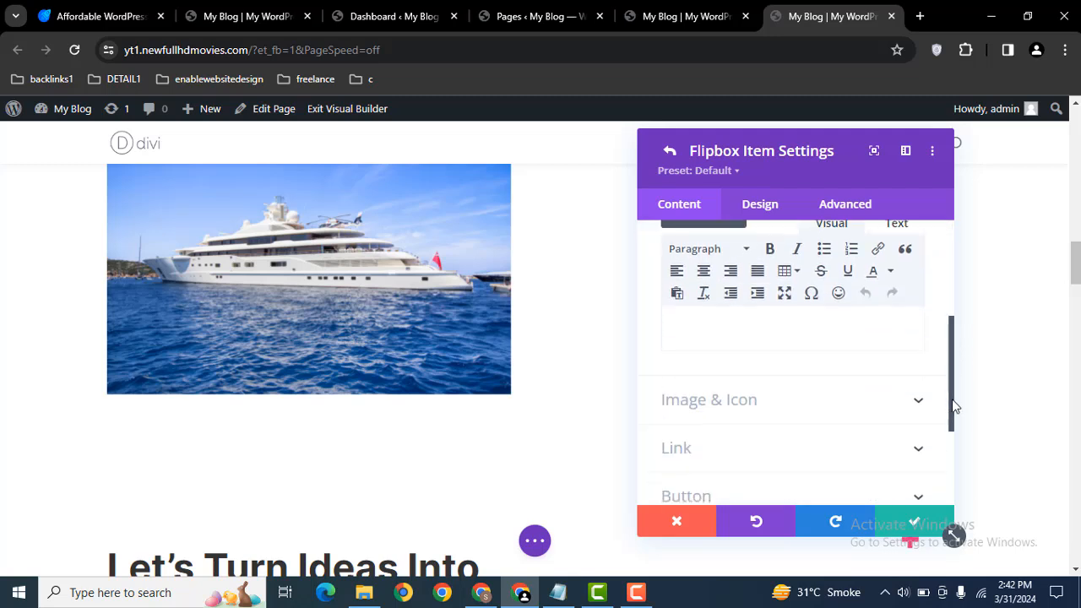
left_click(782, 401)
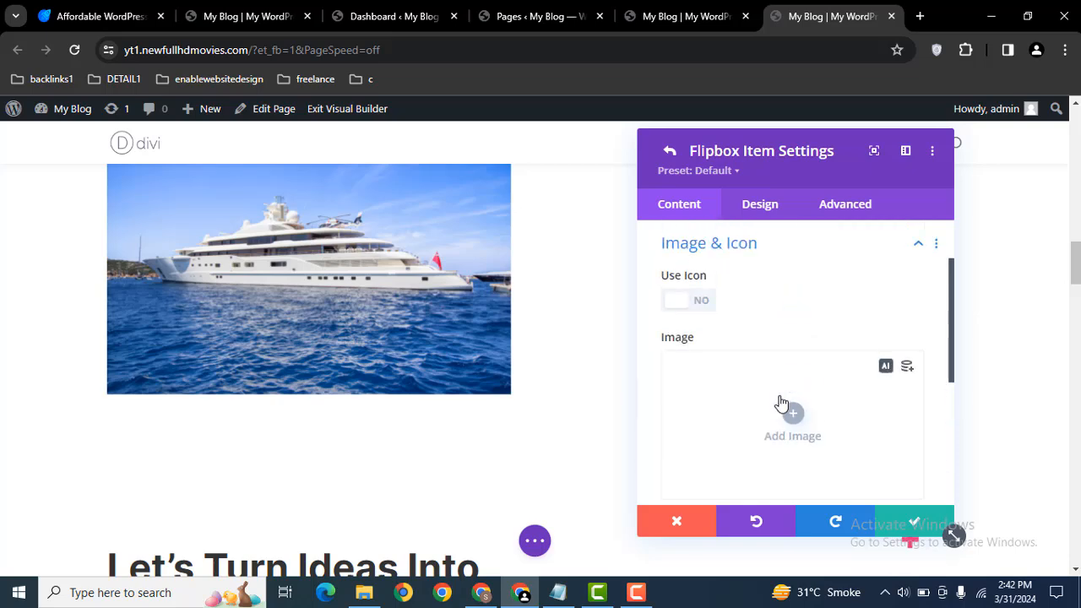
left_click(794, 413)
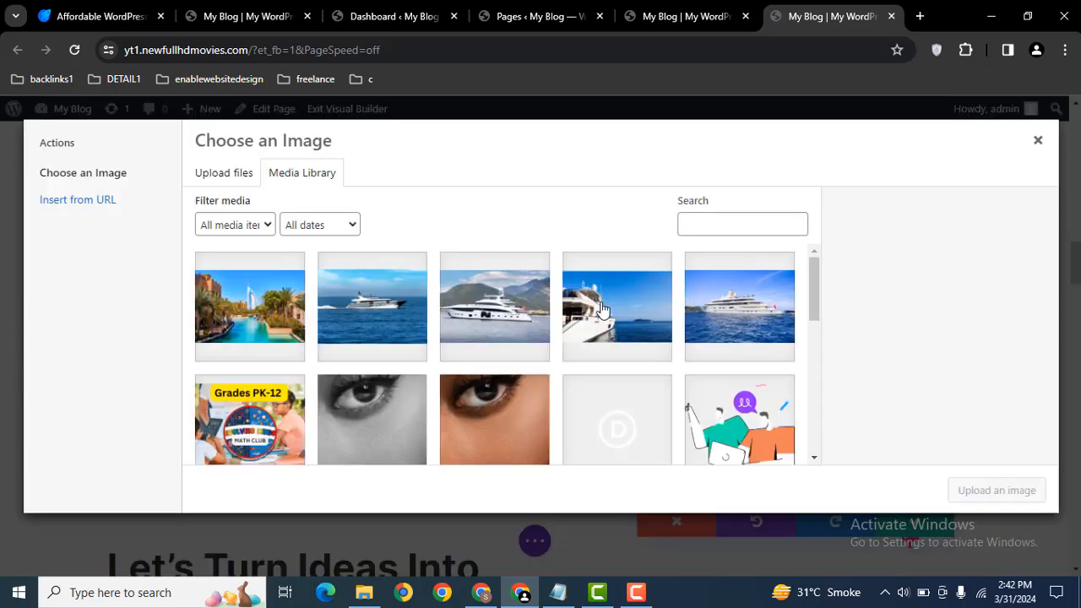
left_click(481, 305)
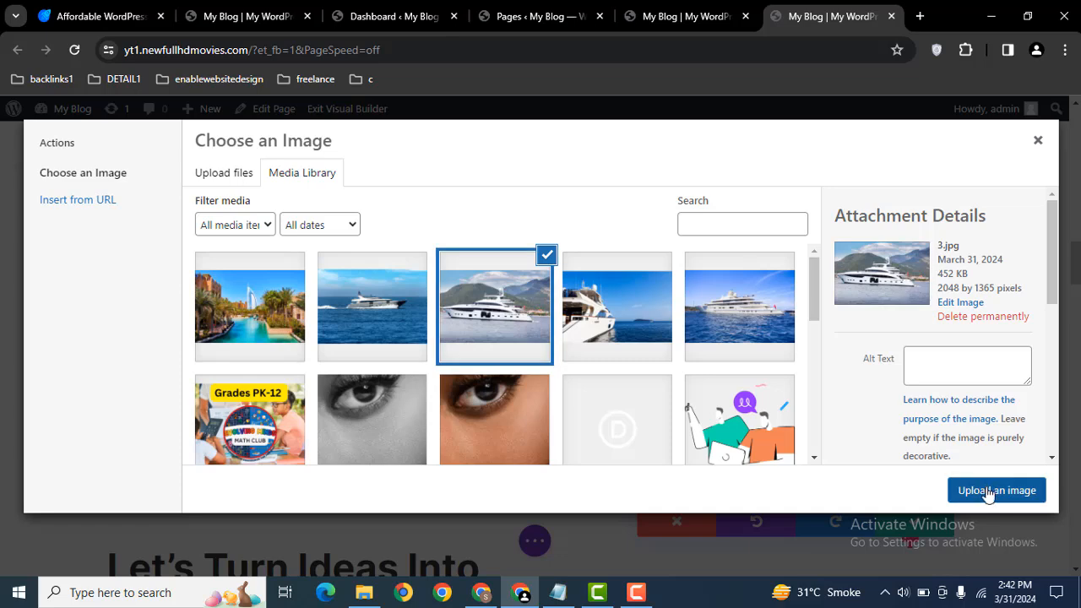
left_click(988, 493)
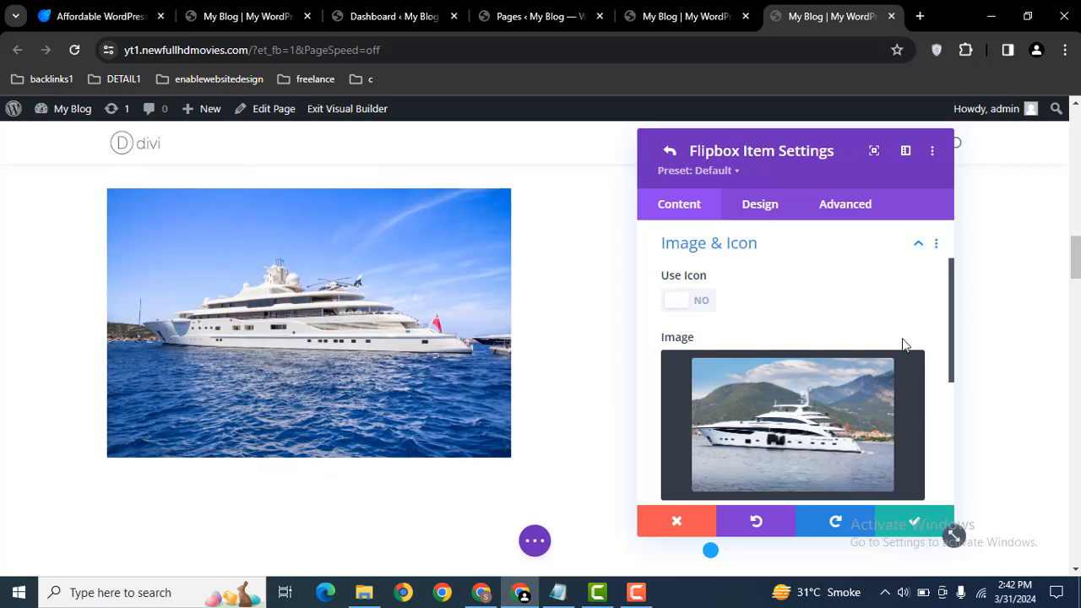
Step: Remove the second item's image and use the circled double right-arrow icon for it instead
mouse_move(890, 374)
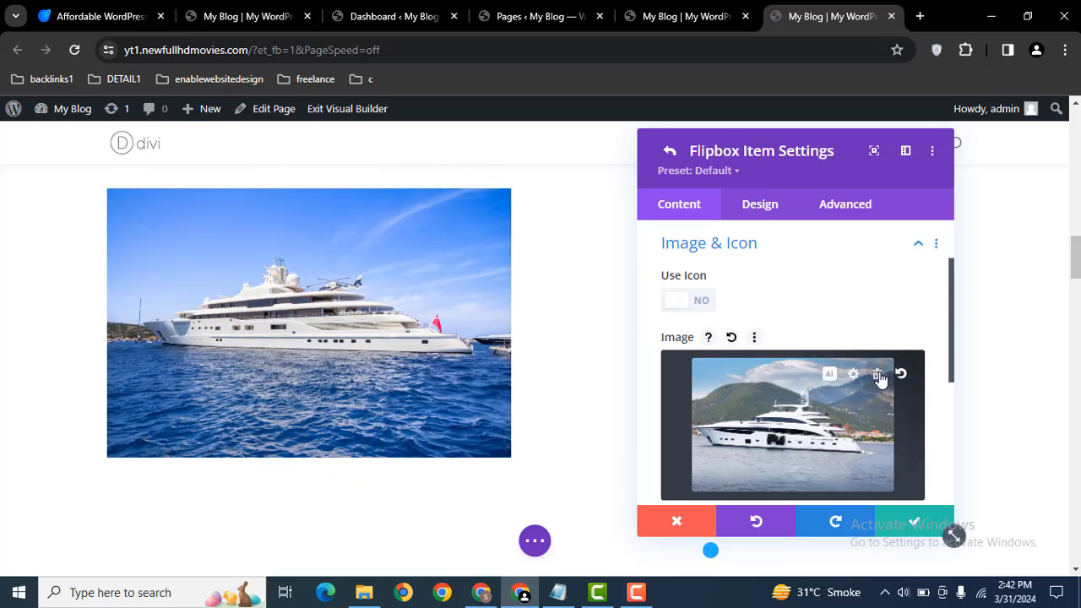
left_click(878, 376)
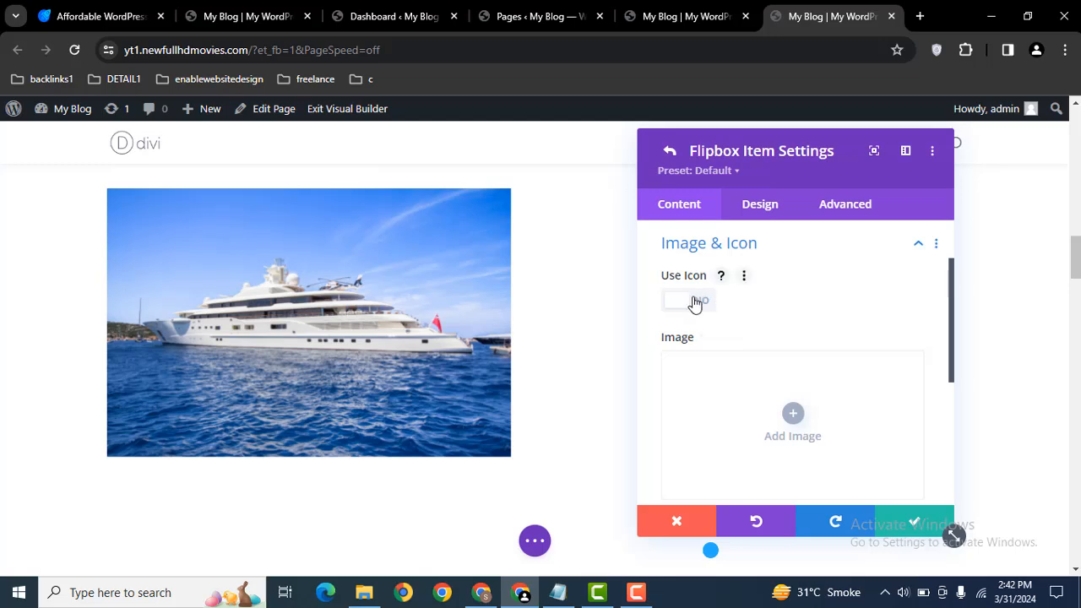
left_click(695, 302)
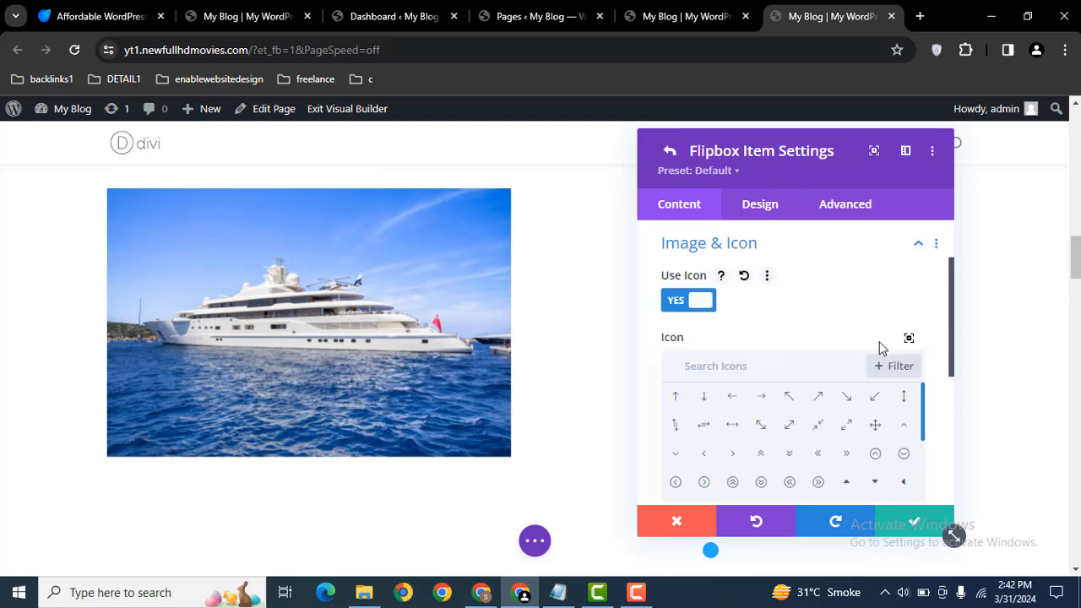
left_click(817, 483)
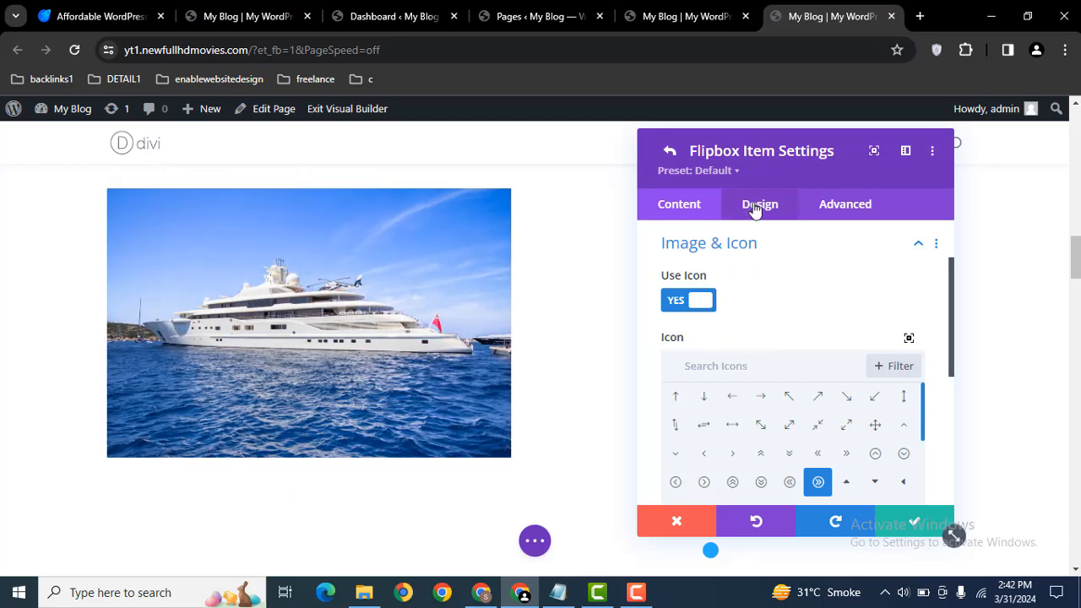
Step: Set the second item's icon color to black and save the item
left_click(757, 207)
left_click(734, 289)
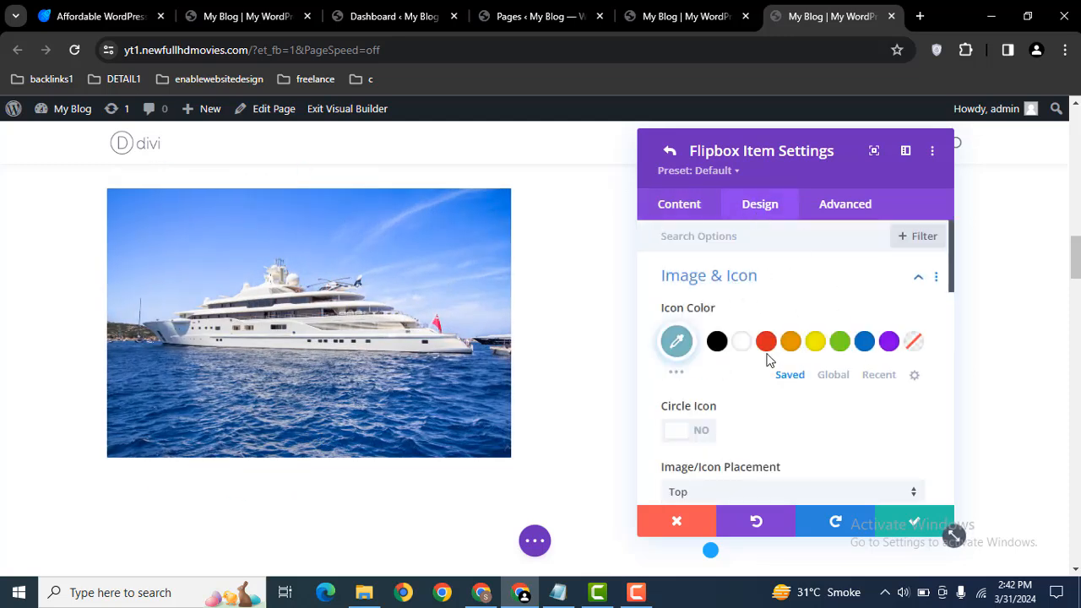
left_click(717, 341)
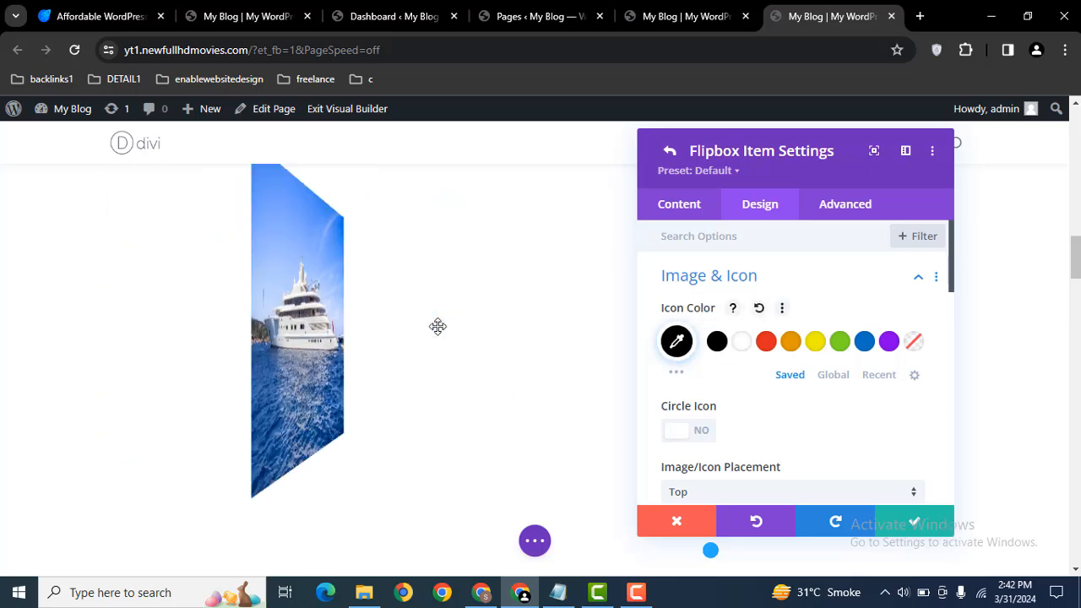
left_click(678, 213)
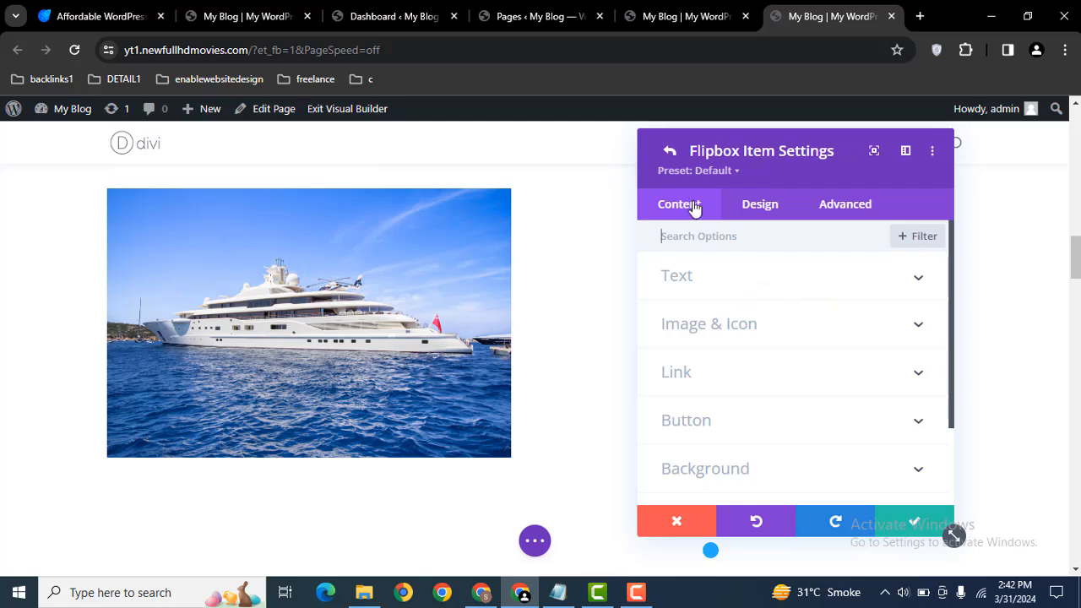
left_click(913, 522)
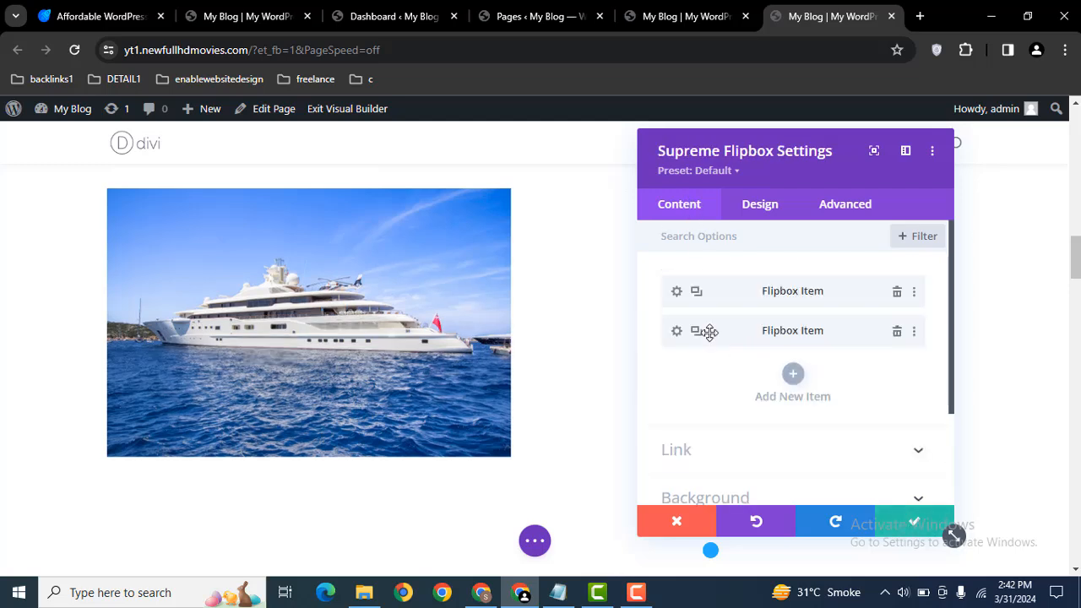
Step: Reopen the second flipbox item, set its title to "Web Design Service" and preview the flipped side
left_click(676, 331)
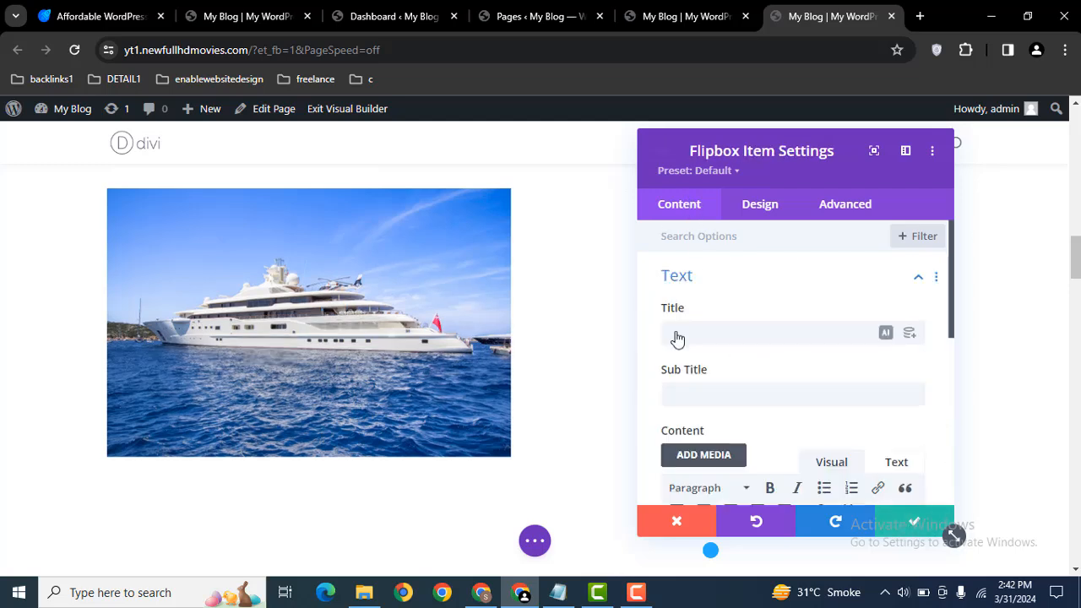
left_click(726, 332)
type("Web Design Service")
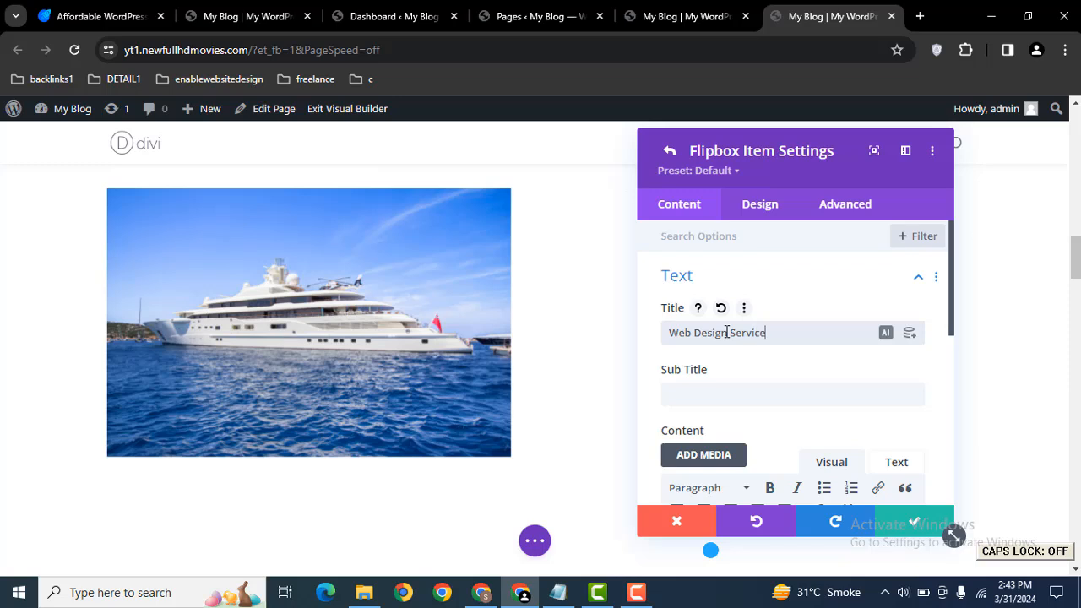
mouse_move(275, 340)
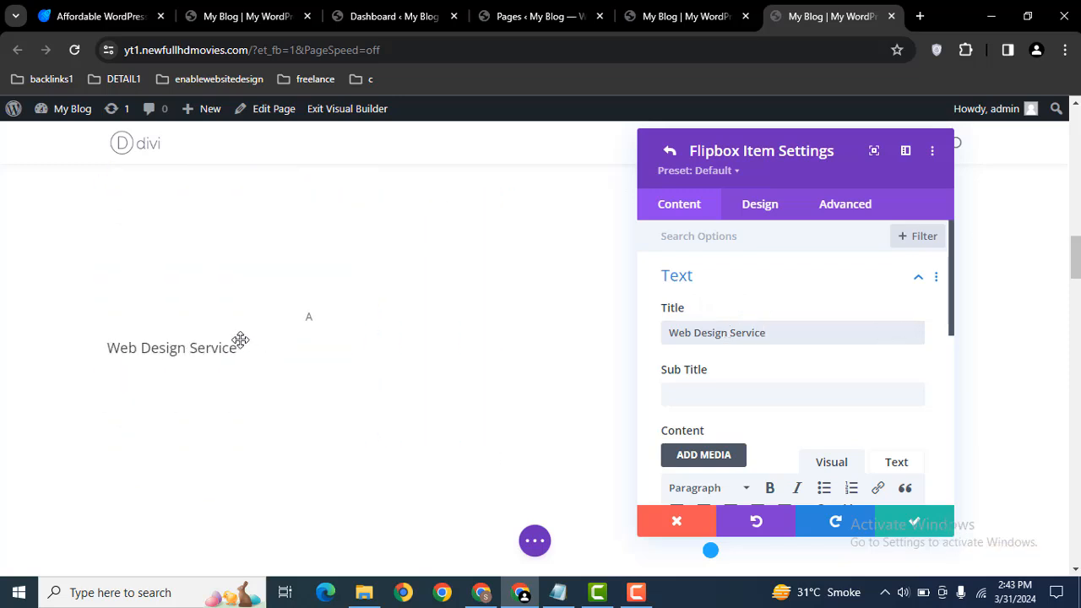
Step: Look through the second item's remaining content options and its title text and other design options, and save the item
left_click_drag(953, 312, 954, 397)
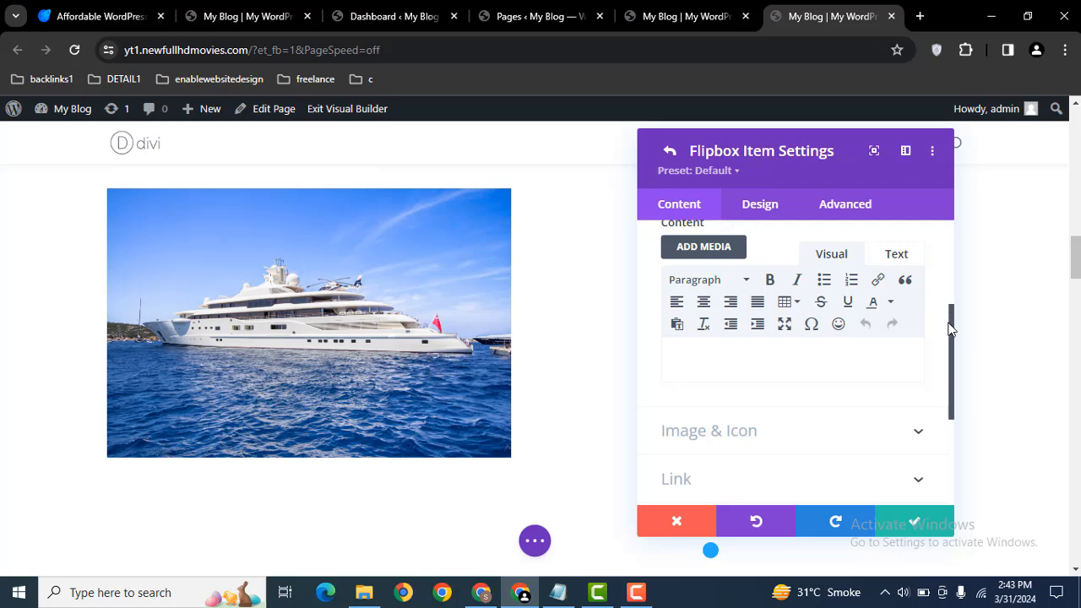
left_click_drag(952, 333, 952, 361)
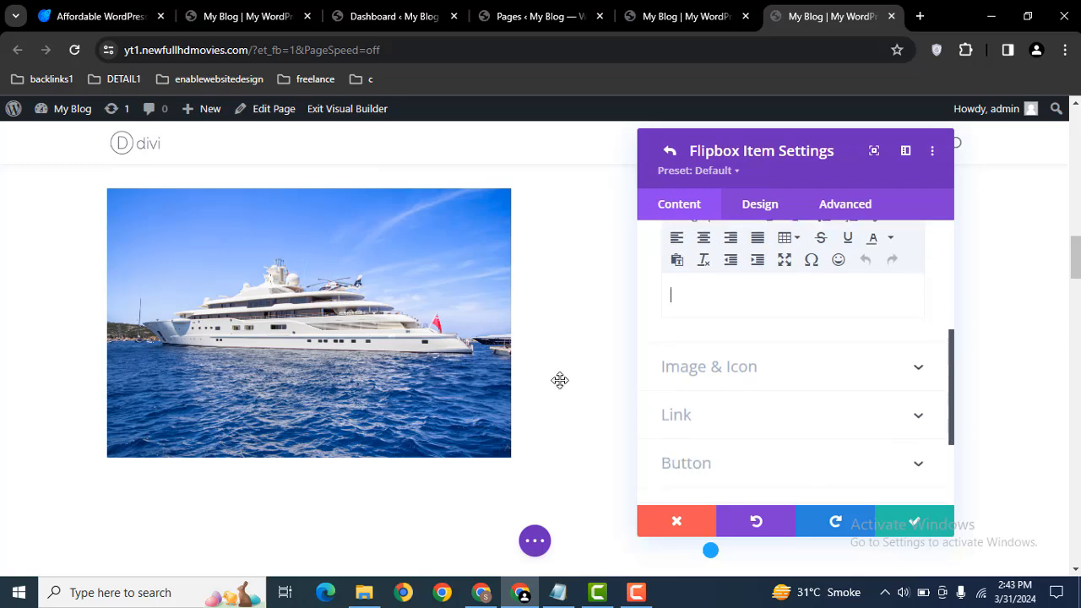
left_click(752, 207)
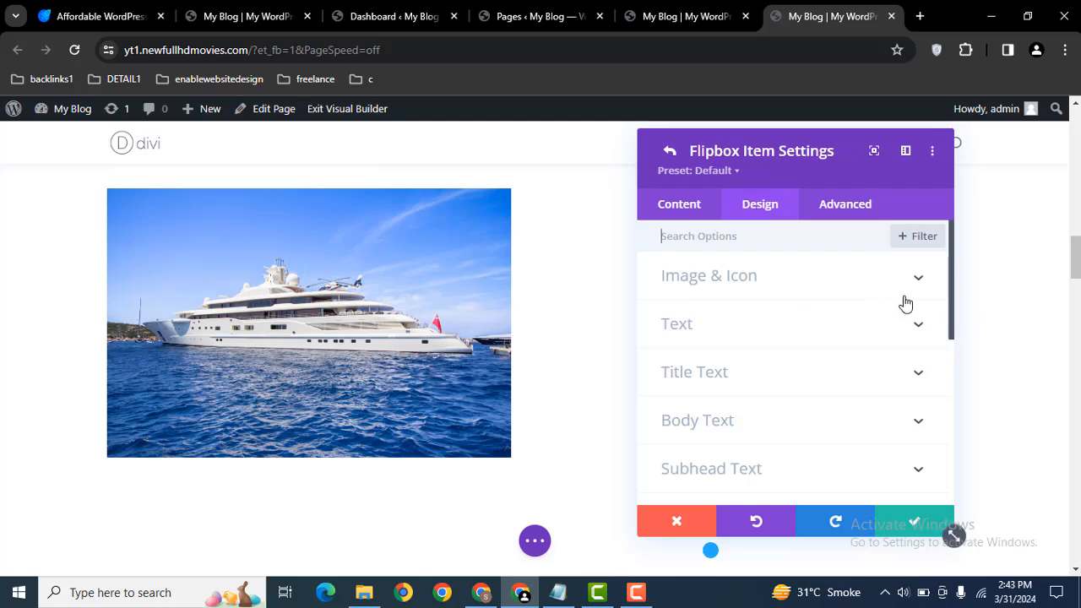
left_click_drag(956, 300, 949, 313)
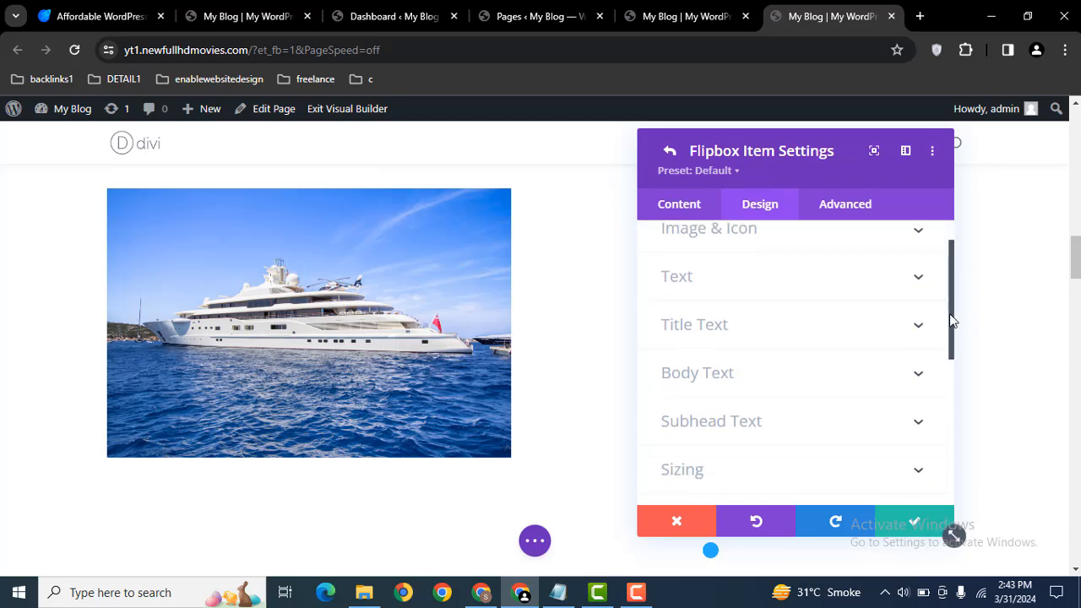
left_click(740, 329)
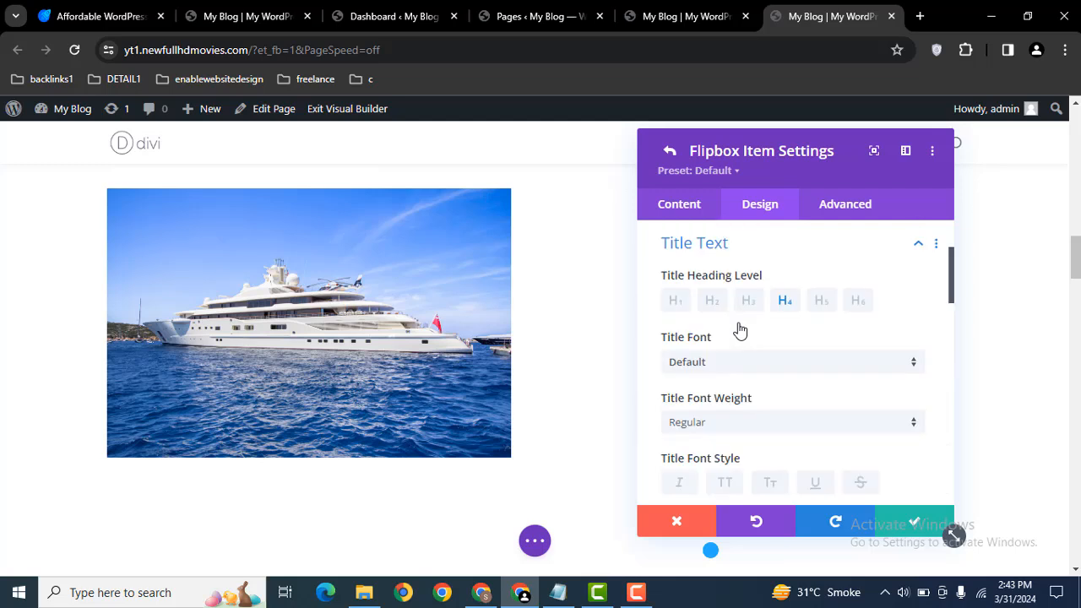
left_click_drag(952, 292, 956, 348)
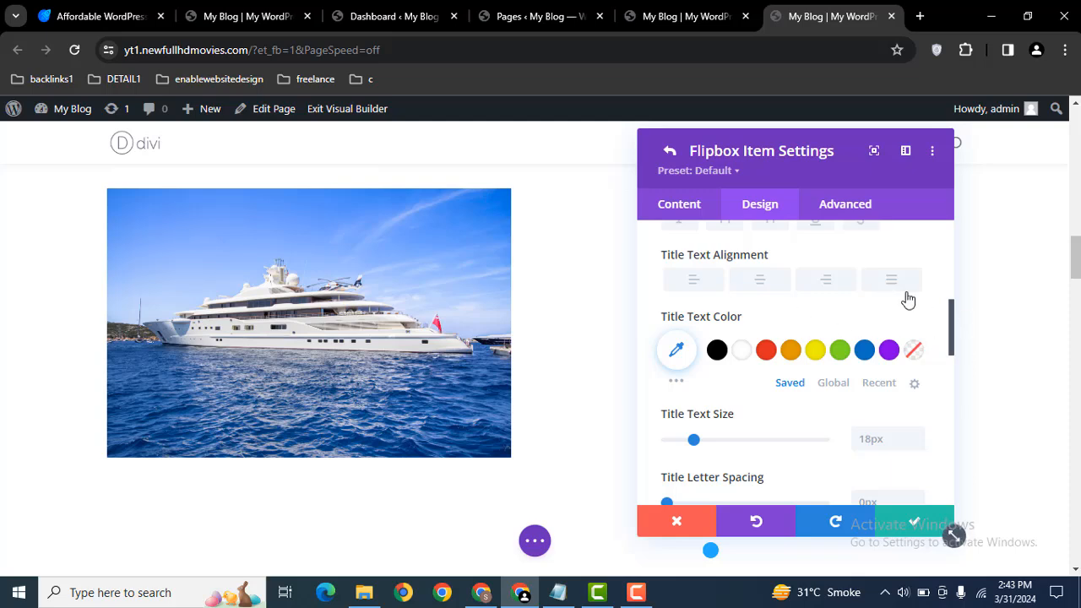
left_click_drag(952, 319, 947, 292)
left_click_drag(947, 317, 949, 439)
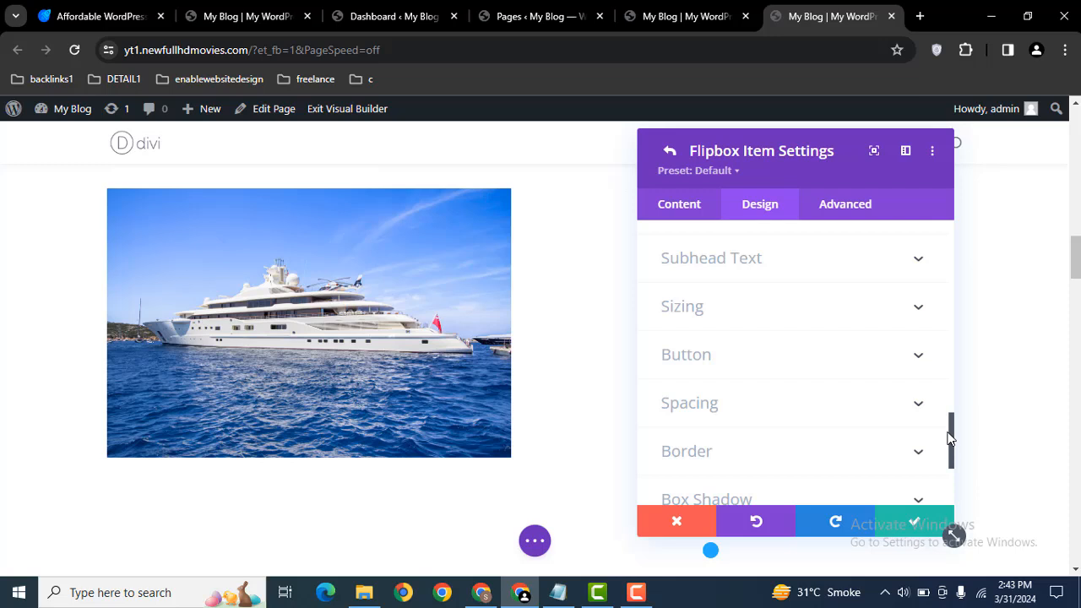
left_click_drag(948, 438, 949, 452)
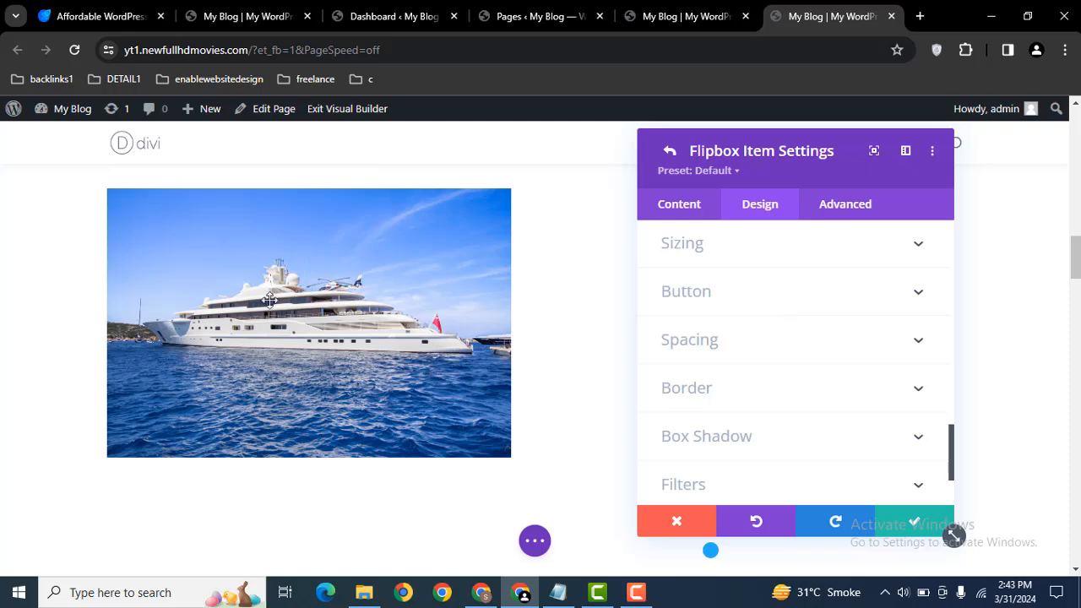
left_click(909, 524)
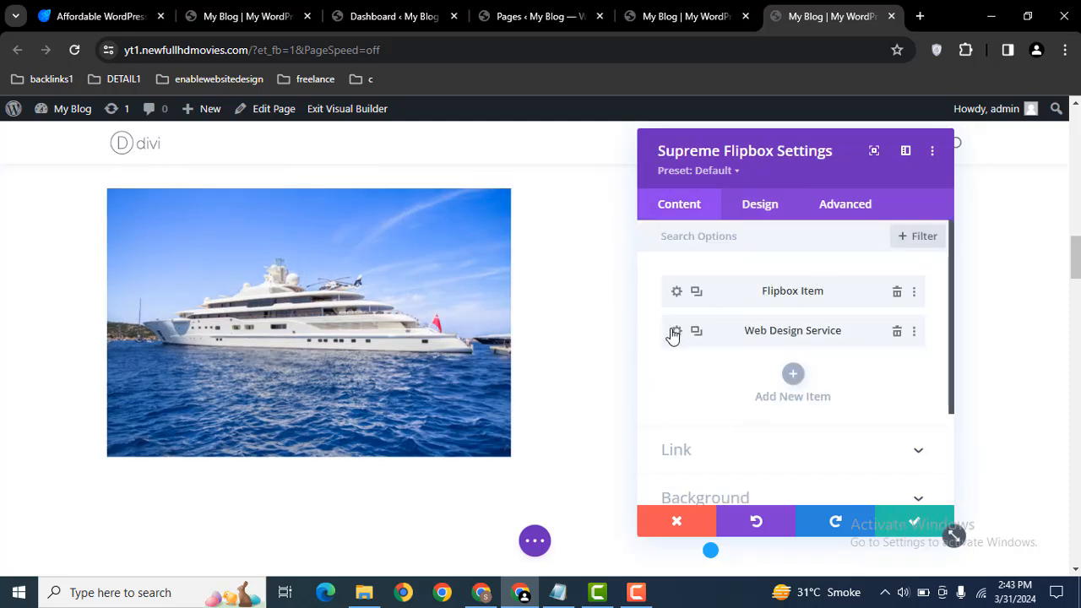
Step: Give the Web Design Service item a button with the text "Subscribe" and the URL "#", and save the item
left_click(676, 332)
left_click_drag(950, 324, 952, 454)
left_click(727, 397)
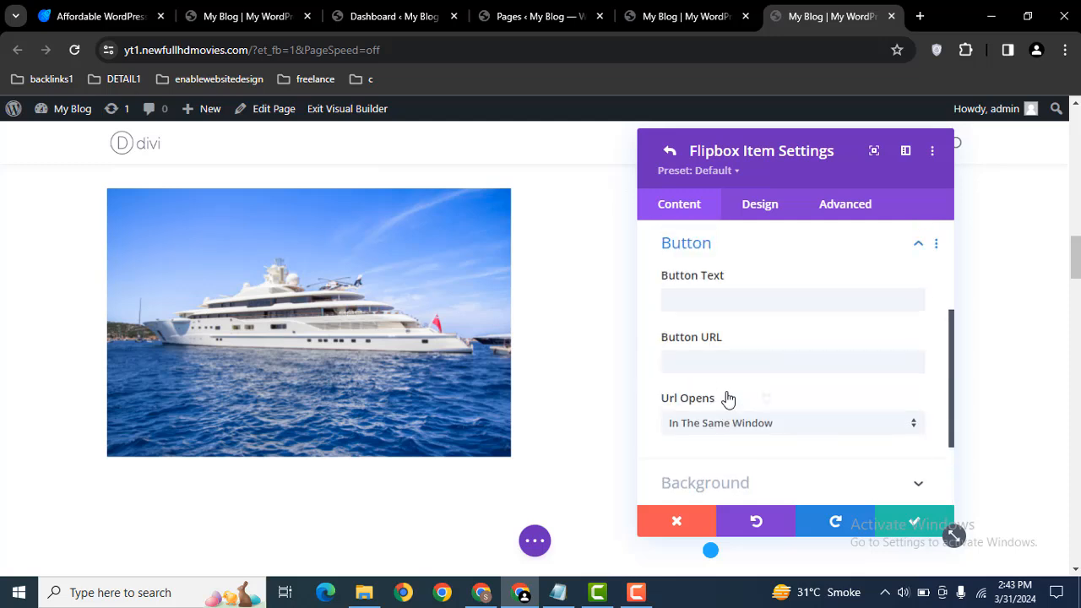
left_click(741, 303)
key("Caps_Lock")
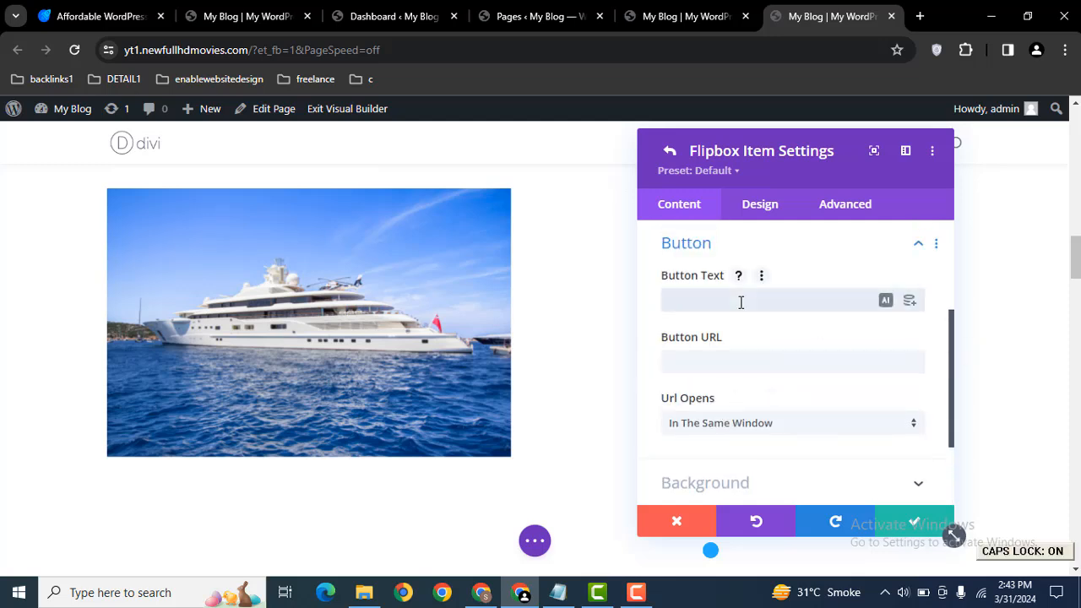
key("Caps_Lock")
type("S")
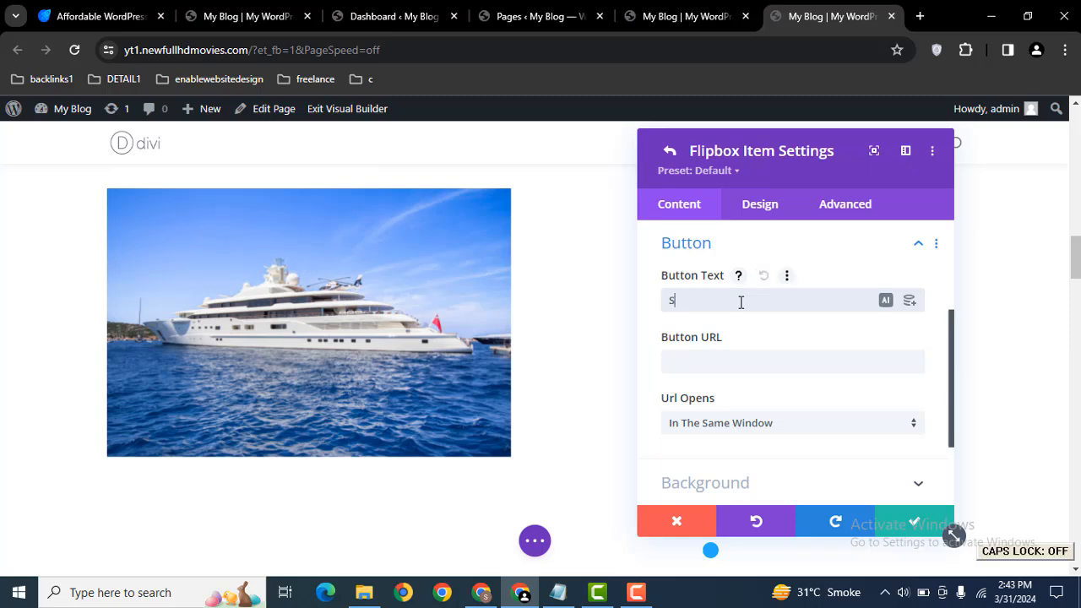
type("ubscribe")
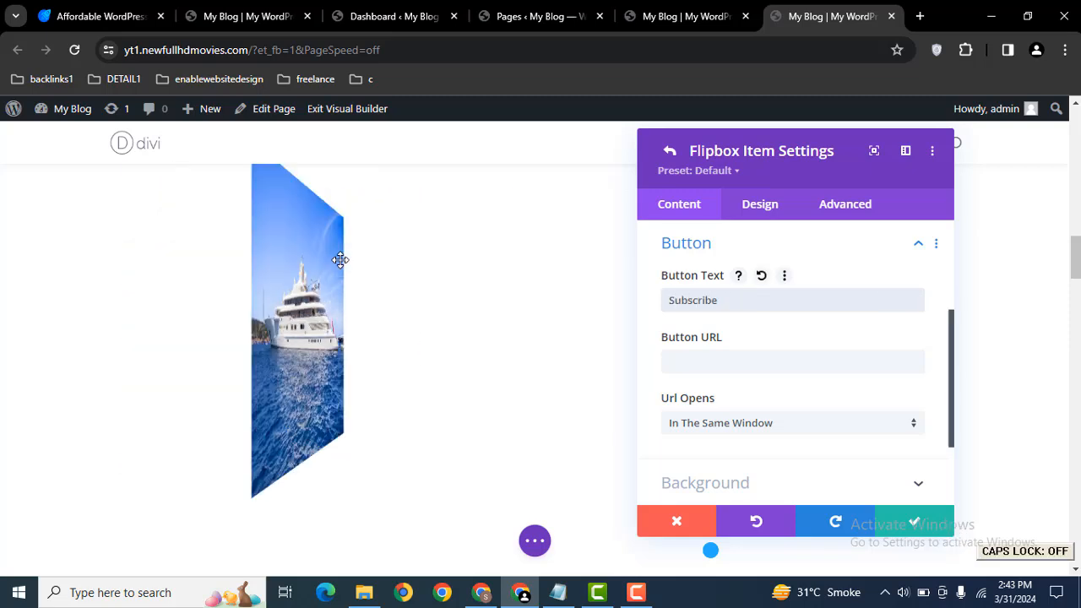
left_click(689, 370)
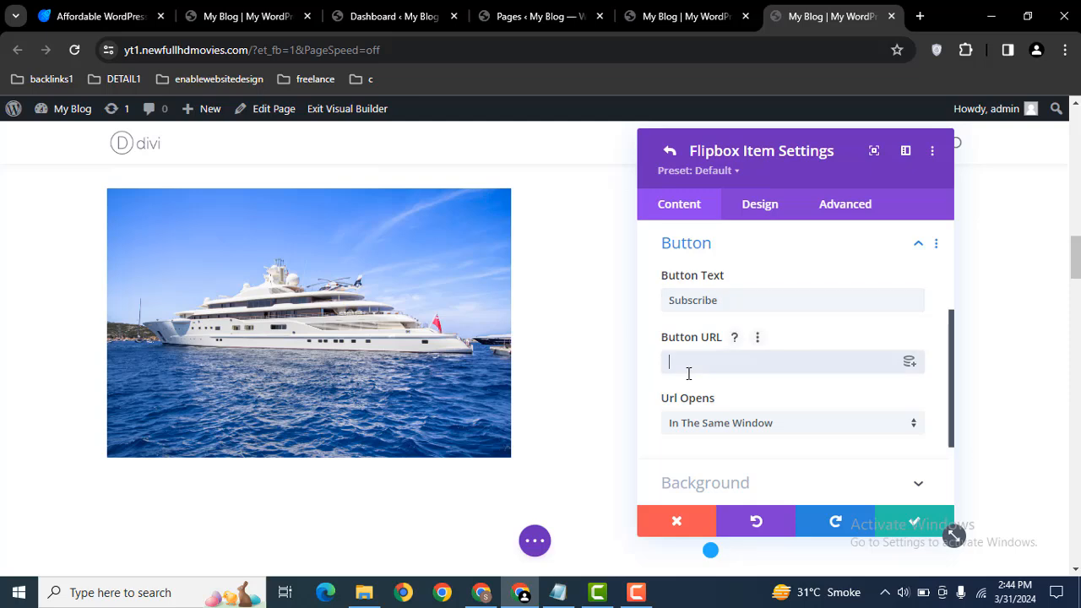
type("#")
left_click(912, 524)
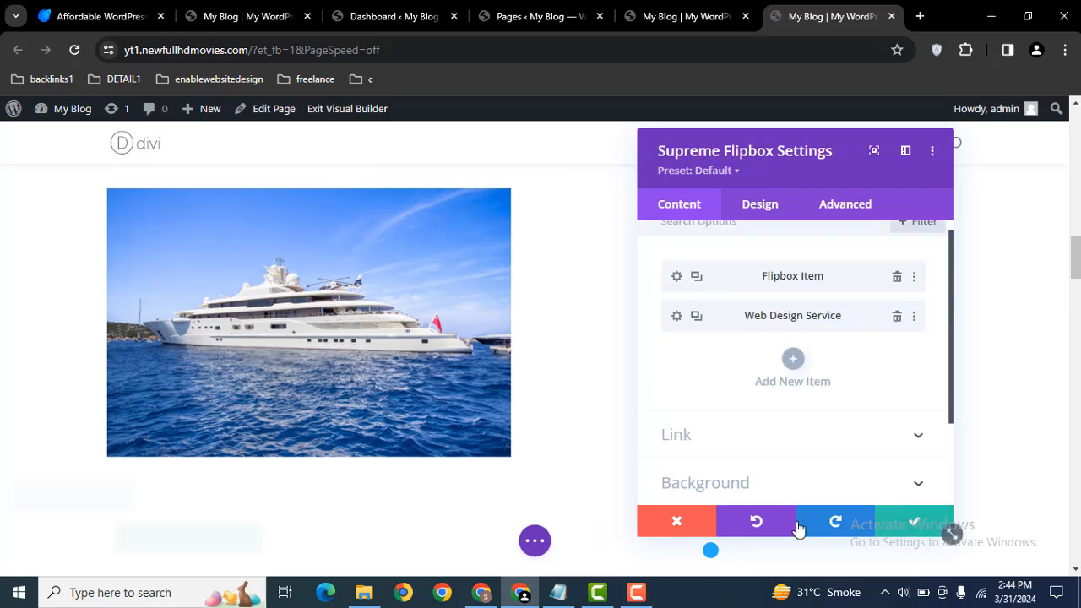
Step: Save the Supreme Flipbox module's settings and save the page
left_click(898, 528)
left_click(530, 545)
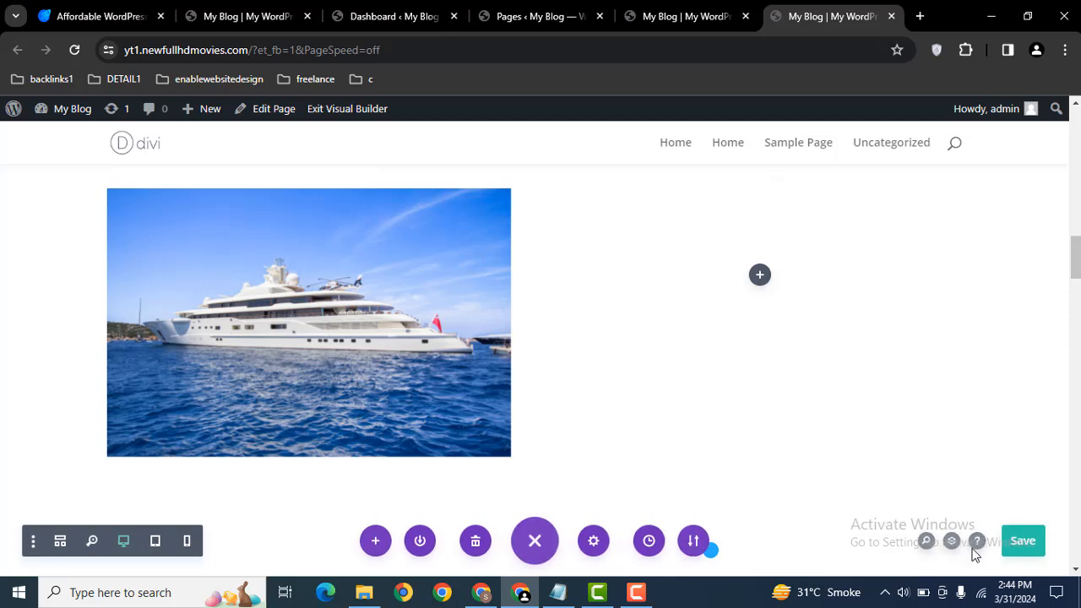
left_click(1018, 548)
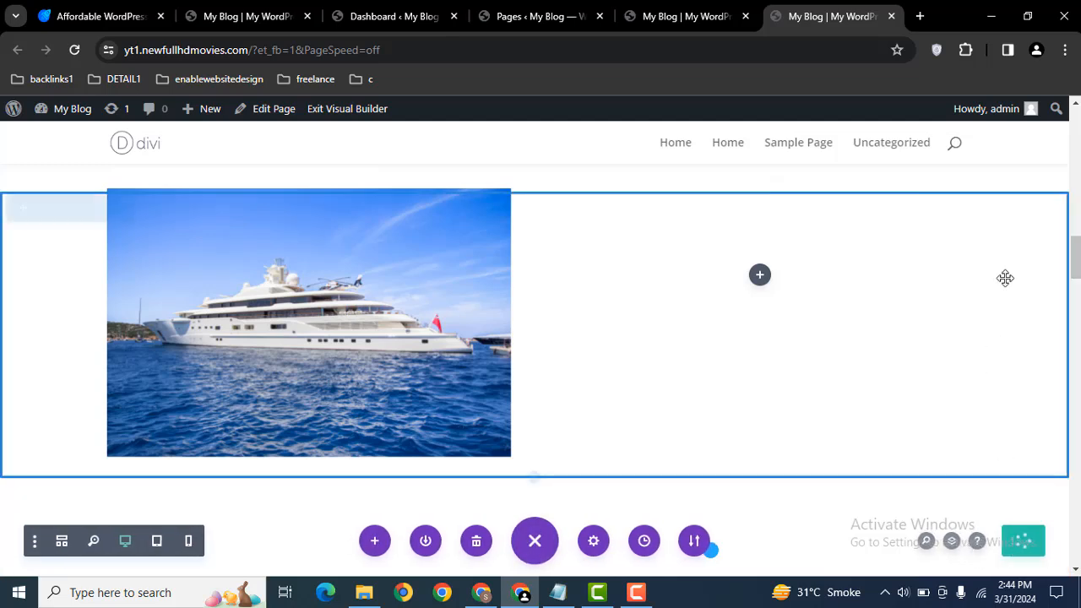